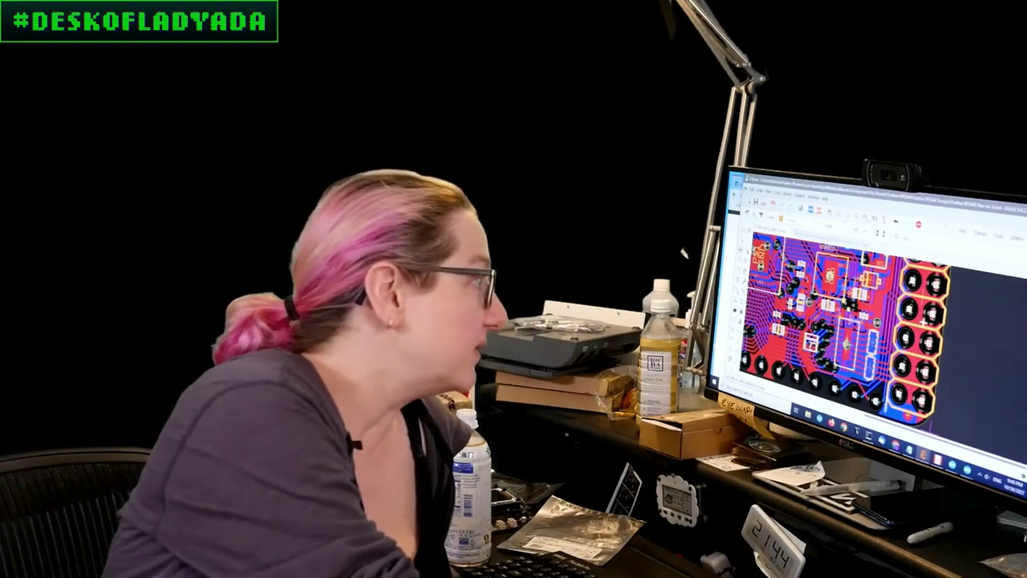
scroll(843, 321, down, 3)
scroll(842, 305, down, 2)
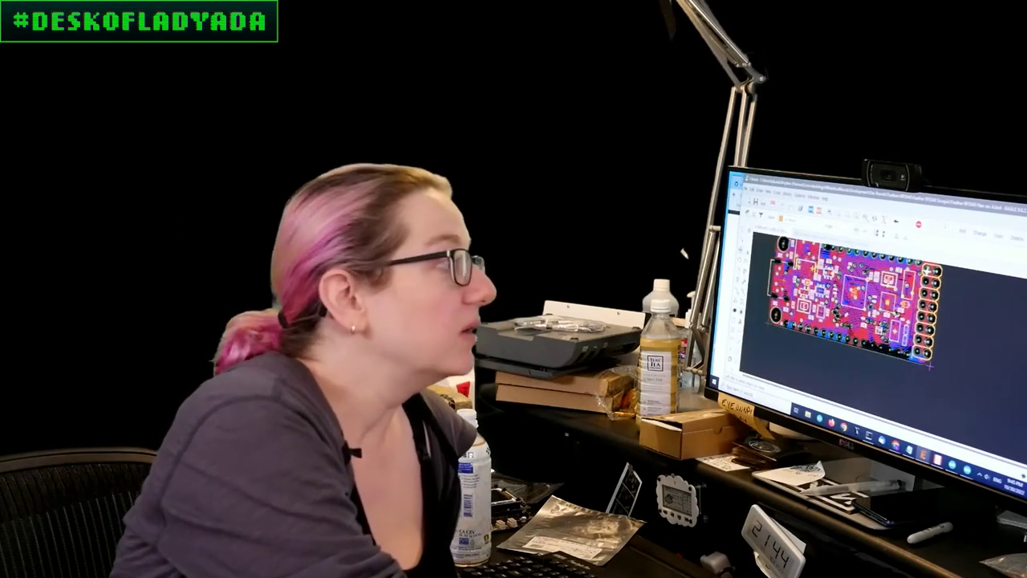
scroll(855, 301, down, 2)
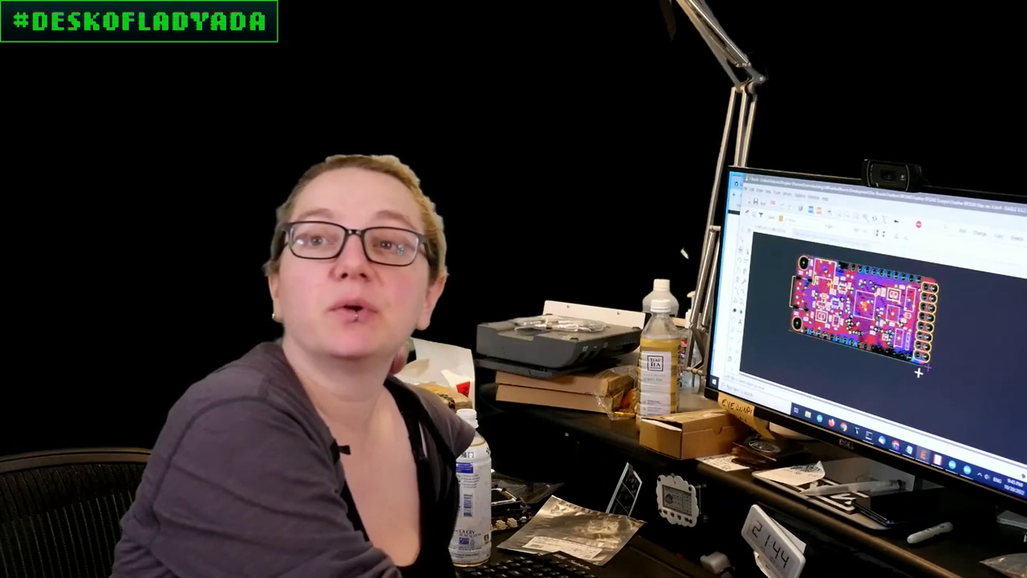
scroll(851, 297, up, 3)
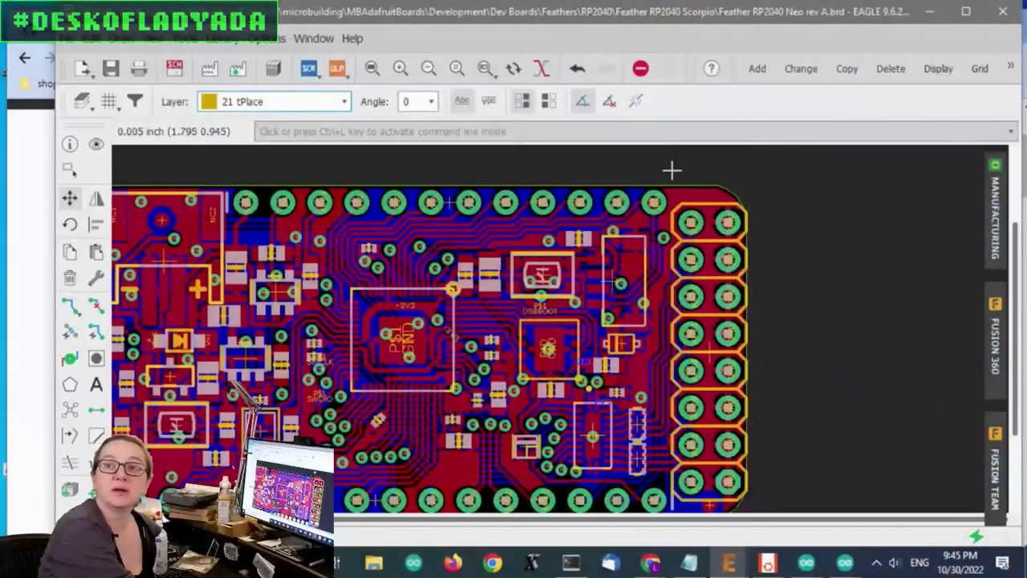
Examine the Feather RP2040 board layout around the central processor and the chip beside the double-row NEO header
scroll(670, 227, down, 1)
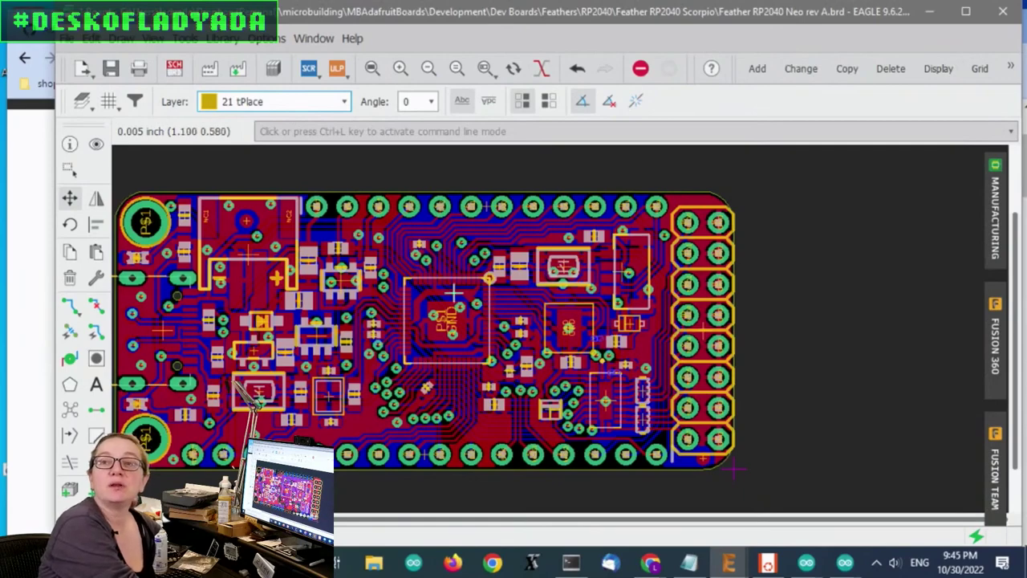
scroll(370, 335, up, 1)
scroll(387, 328, up, 2)
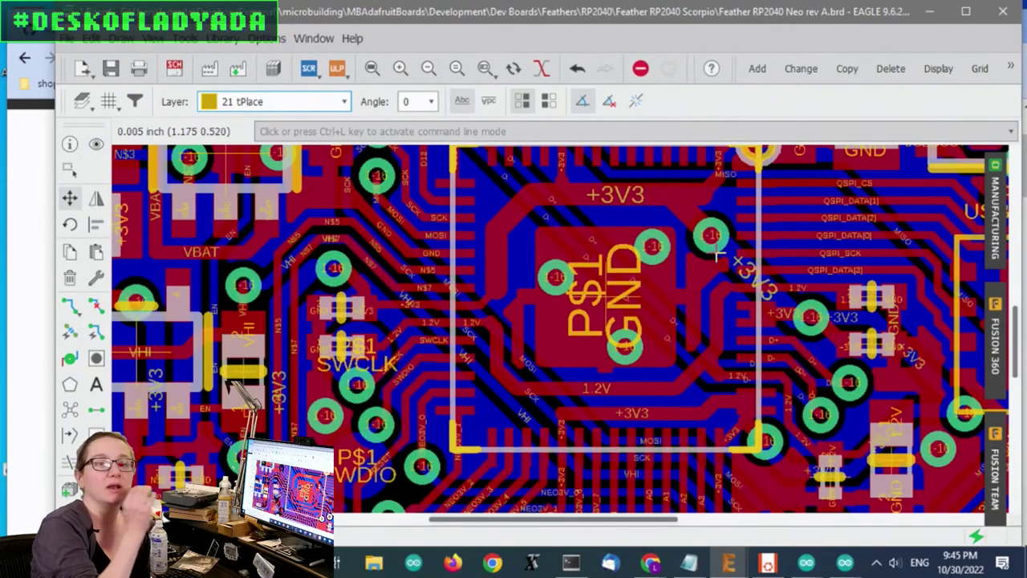
scroll(691, 337, down, 3)
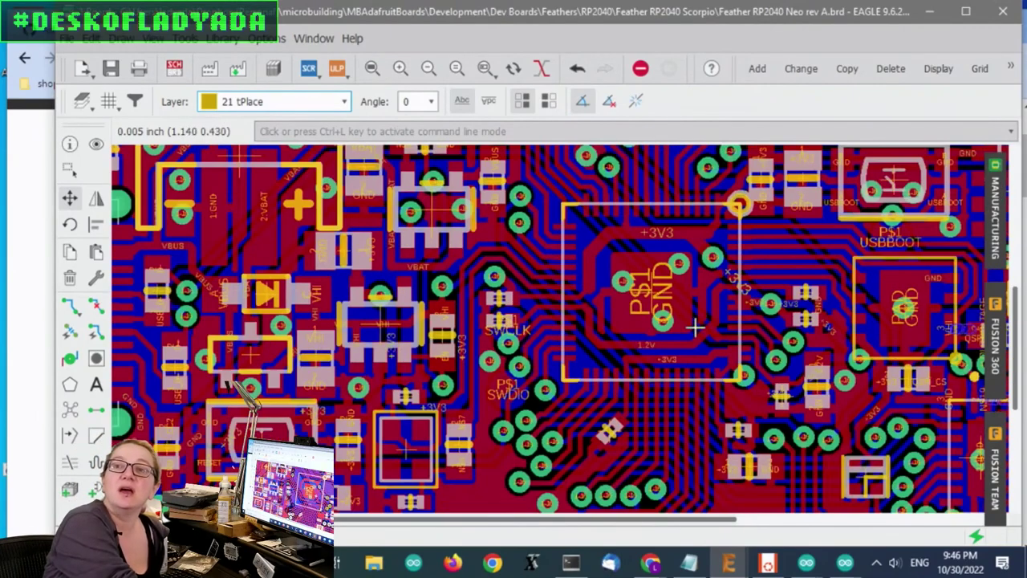
scroll(612, 395, down, 3)
scroll(817, 370, up, 3)
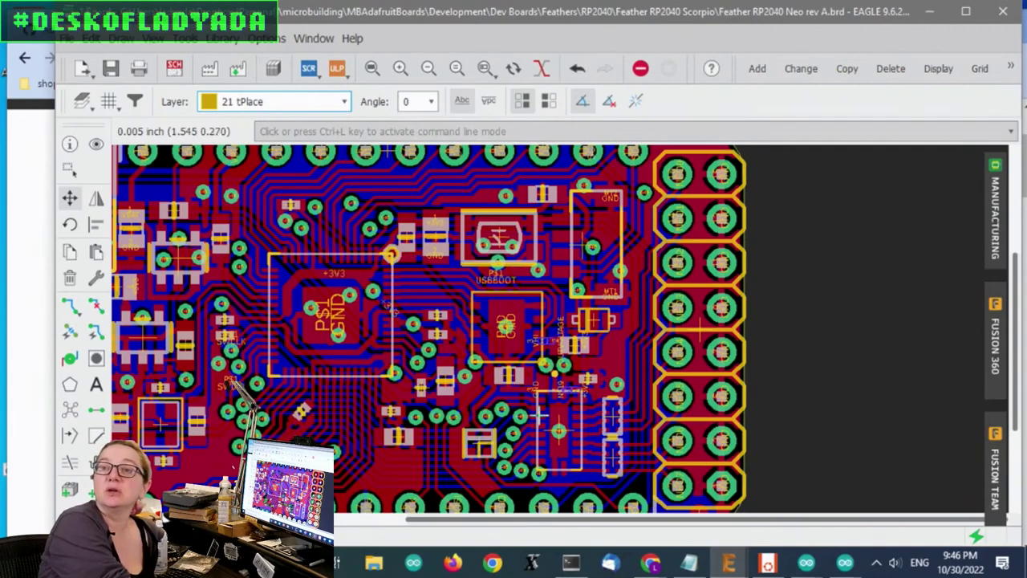
scroll(542, 425, up, 1)
scroll(542, 429, up, 2)
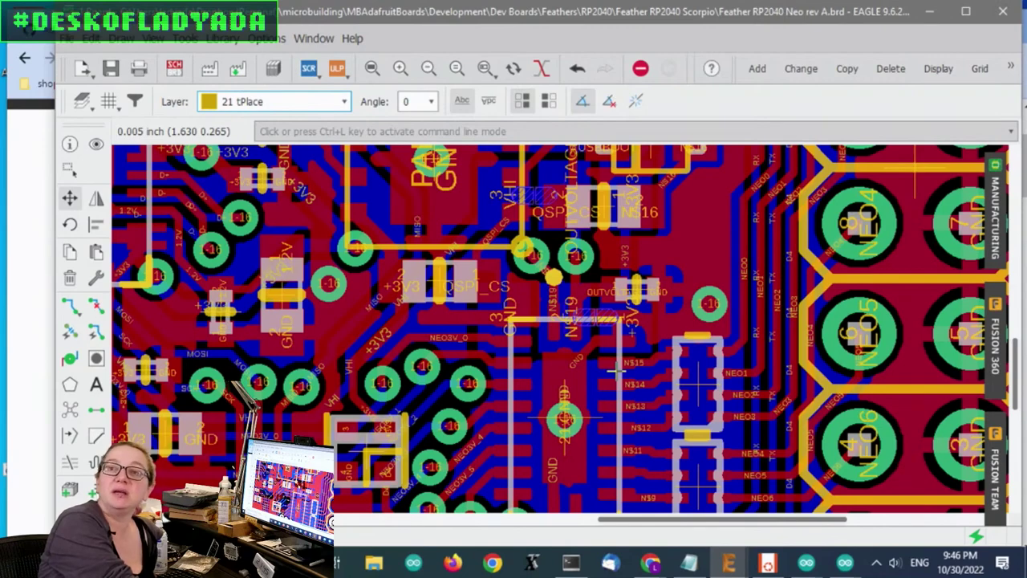
scroll(624, 350, down, 1)
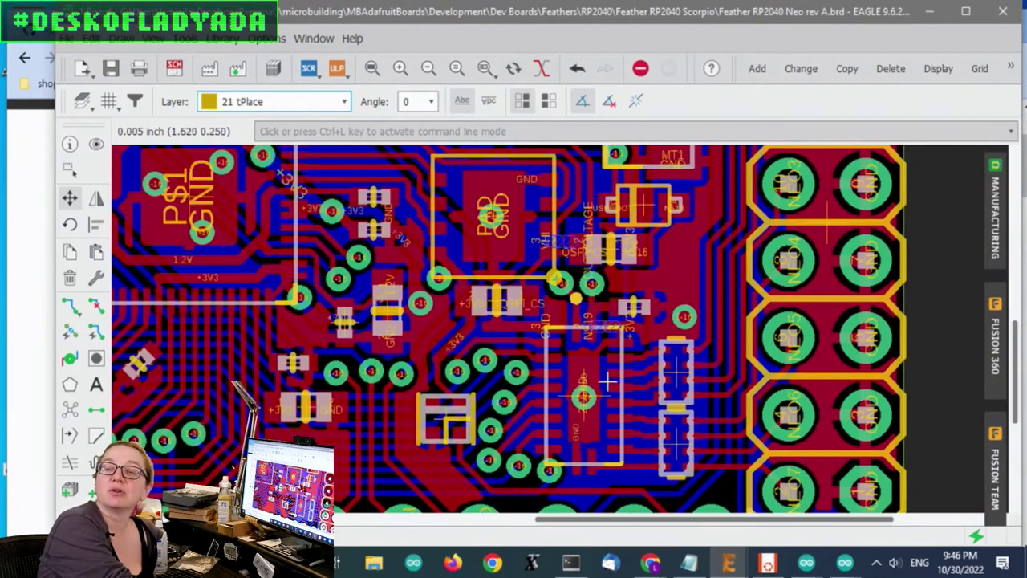
scroll(602, 393, down, 3)
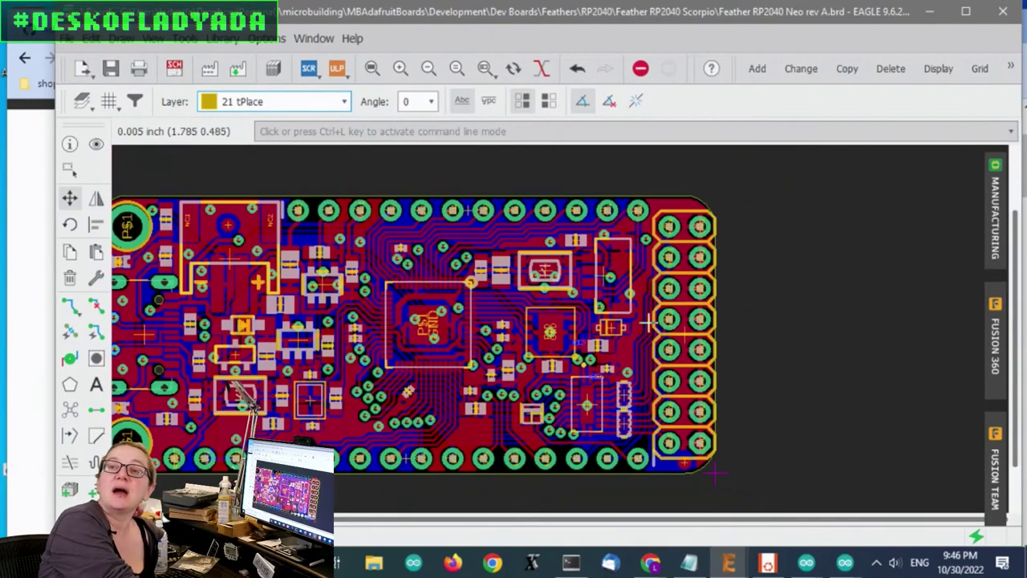
Inspect the routing across the whole board, from the processor through the level-shifting chip to the NEO header pads
scroll(682, 313, up, 2)
scroll(706, 305, down, 1)
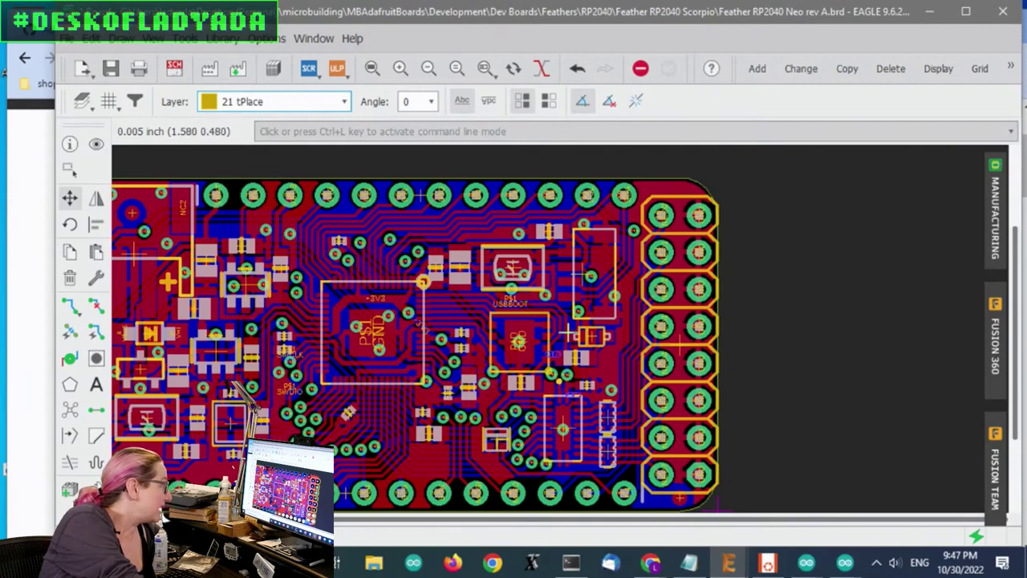
scroll(889, 323, down, 2)
scroll(578, 378, up, 1)
scroll(576, 380, up, 1)
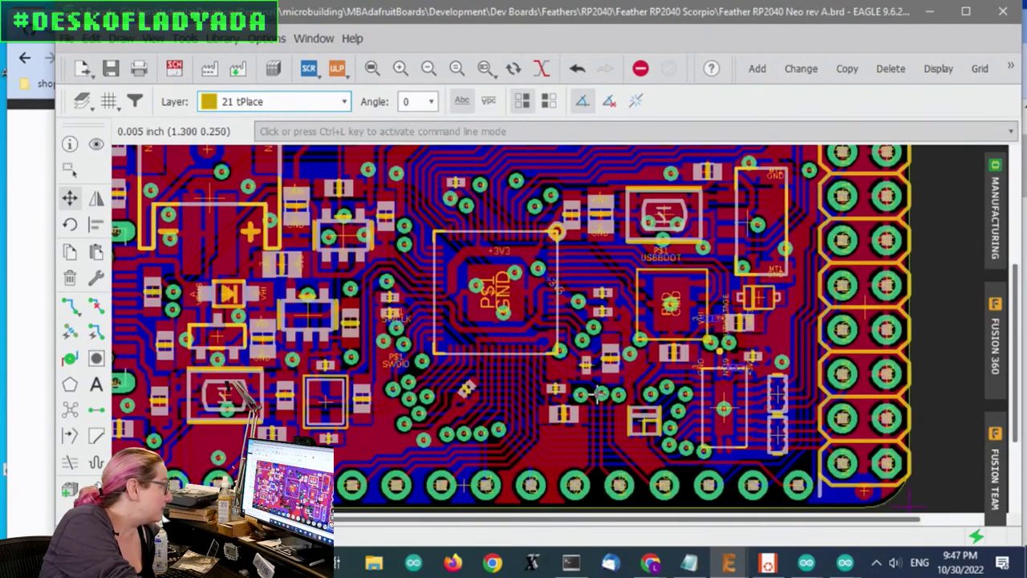
scroll(642, 507, down, 1)
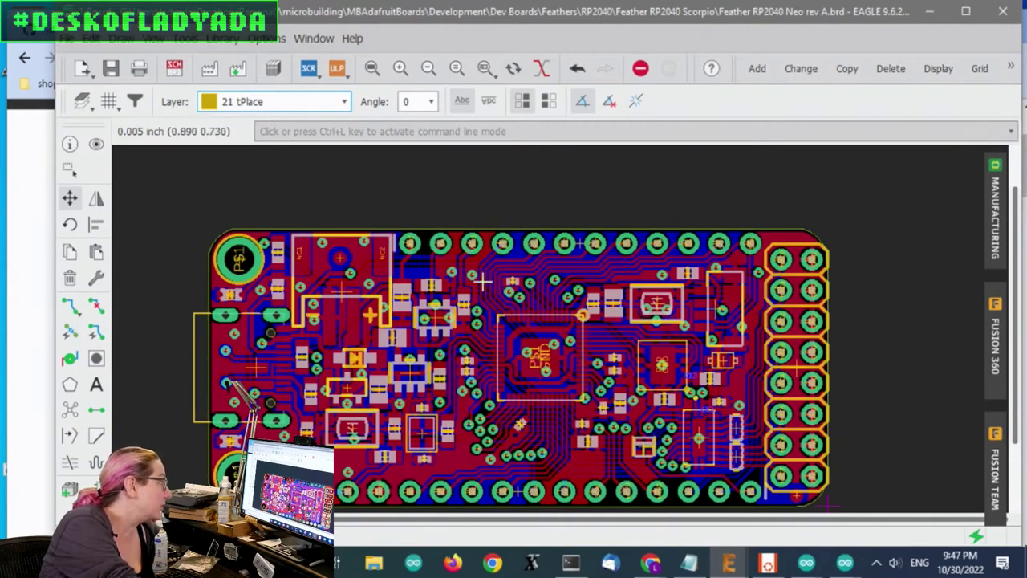
scroll(522, 341, up, 1)
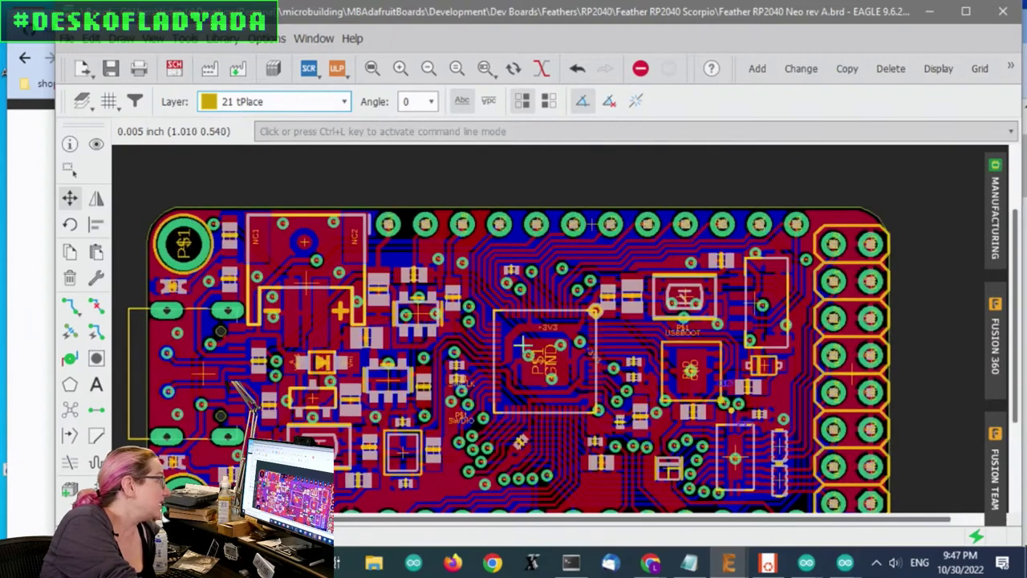
scroll(551, 431, up, 1)
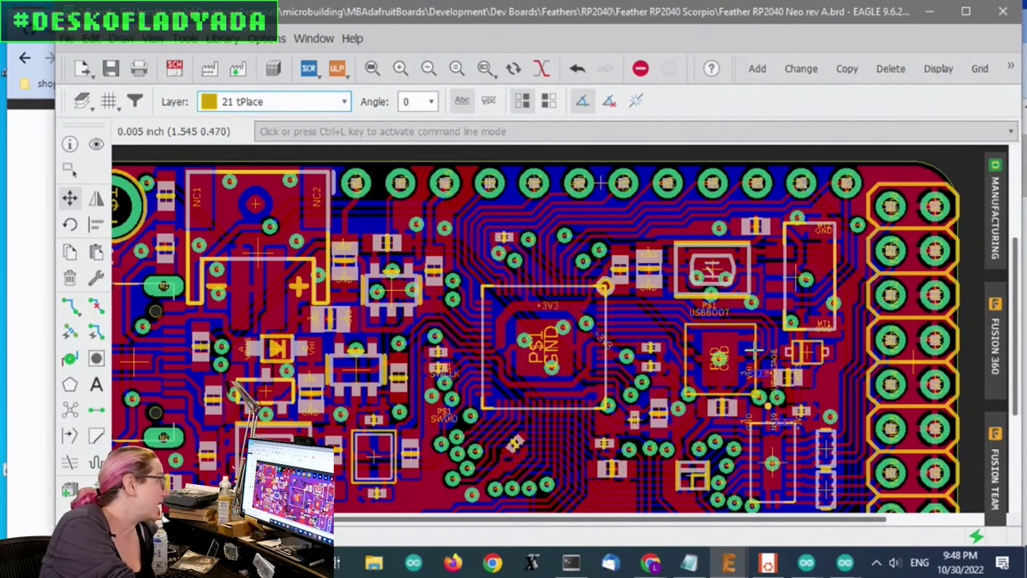
scroll(732, 307, down, 2)
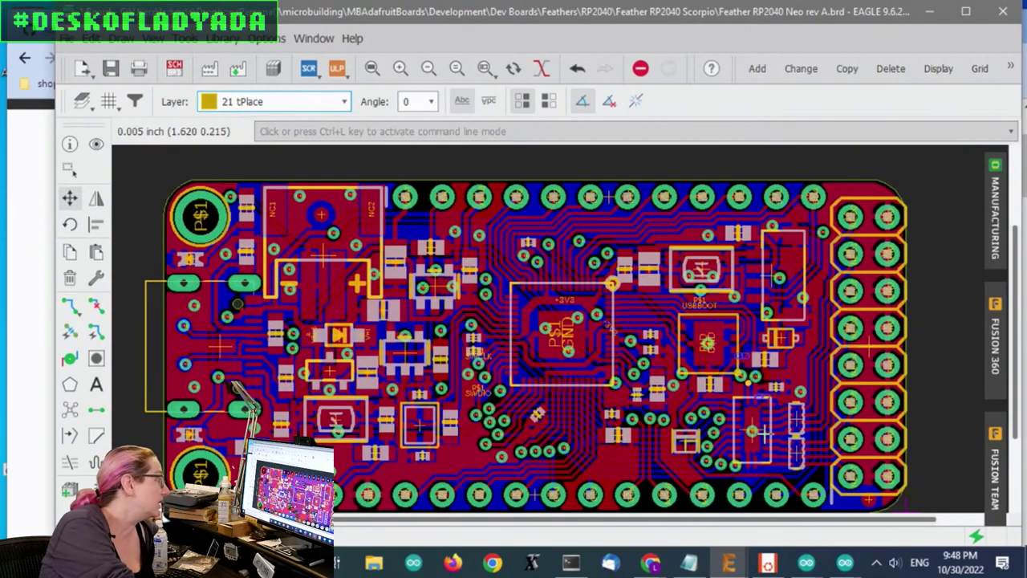
scroll(764, 443, up, 3)
scroll(837, 392, down, 1)
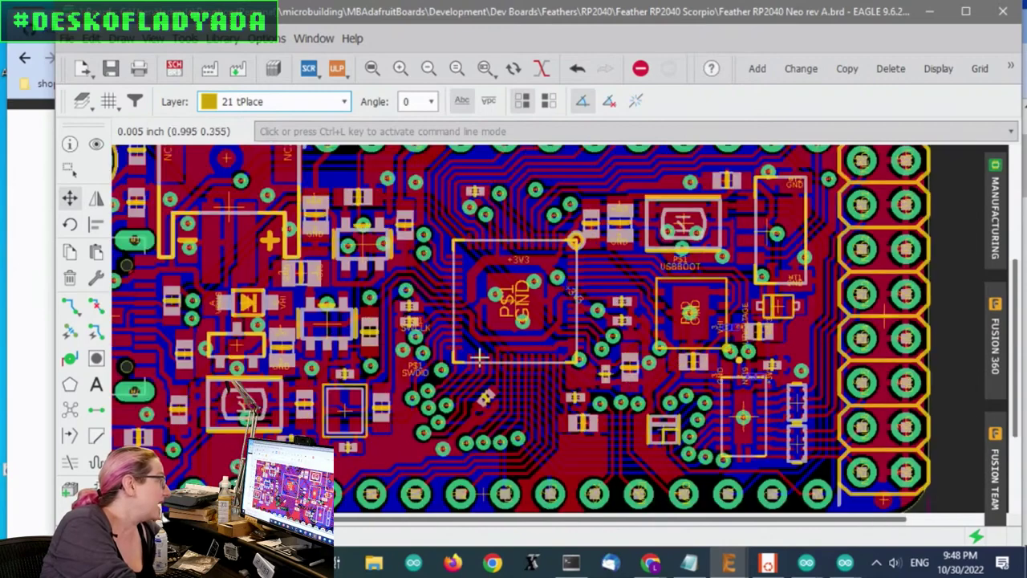
scroll(626, 250, down, 1)
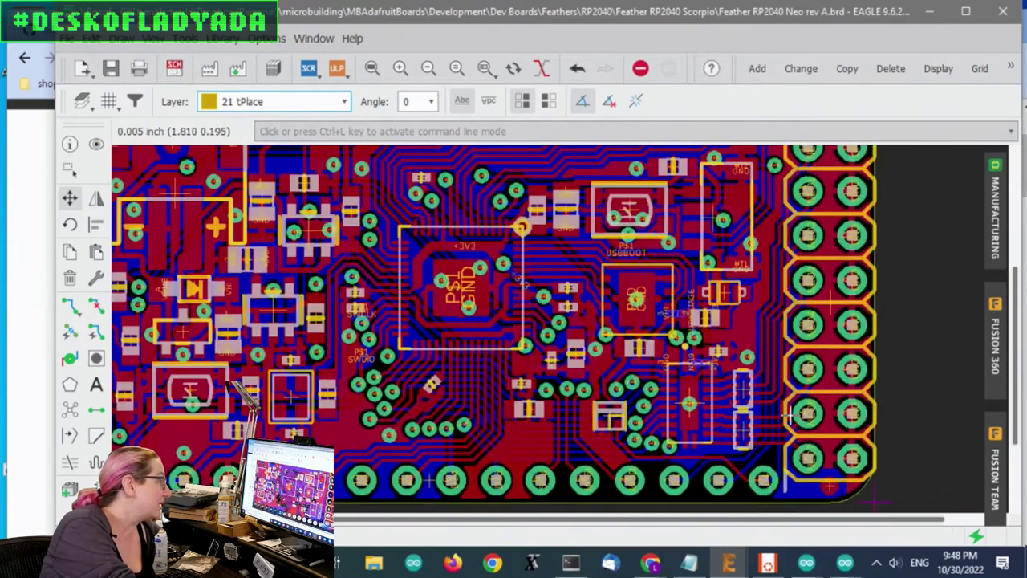
Check the properties of the upper resistor pack on the NEO1 to NEO3 traces, and close them without changes
scroll(786, 426, up, 3)
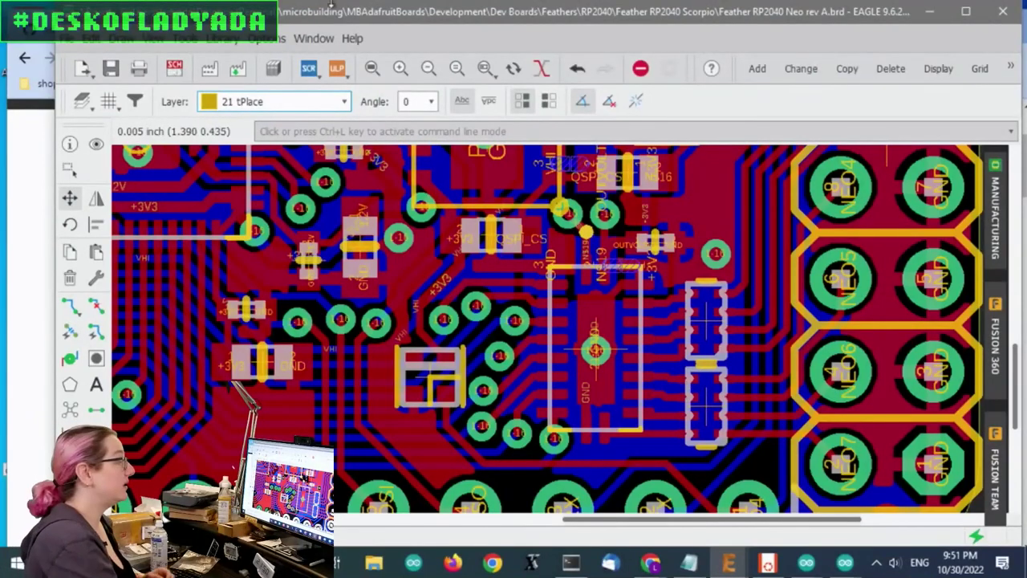
scroll(772, 386, up, 3)
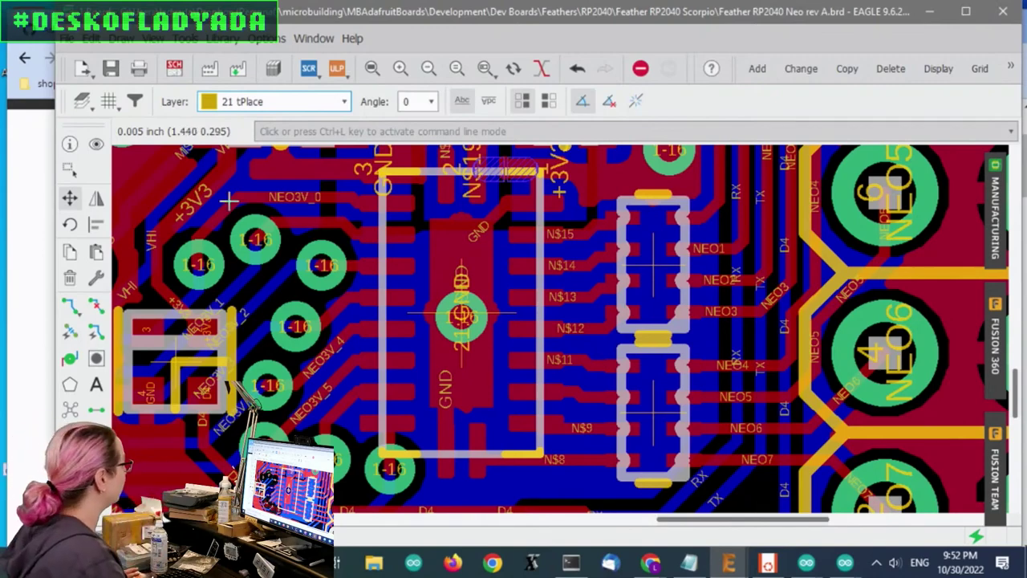
click(74, 162)
click(665, 269)
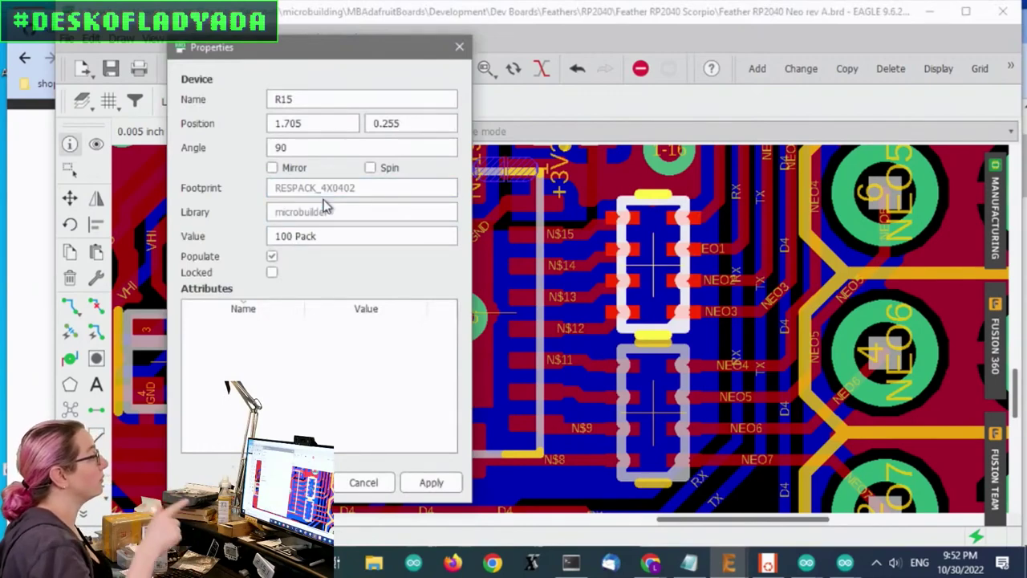
click(459, 47)
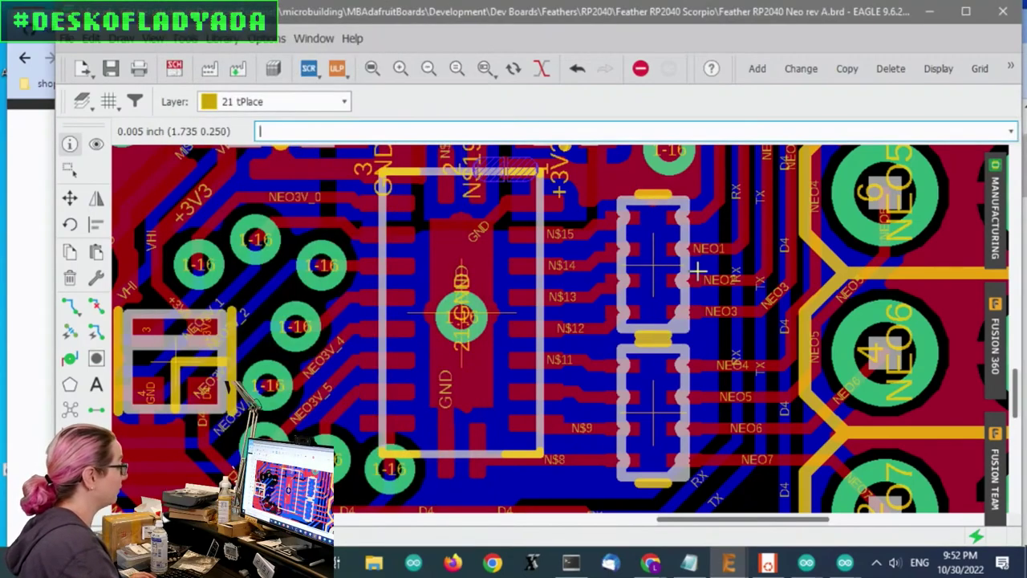
Switch to the web browser, open the Digi-Key site and search all products for "resistor"
click(24, 317)
click(261, 84)
click(266, 58)
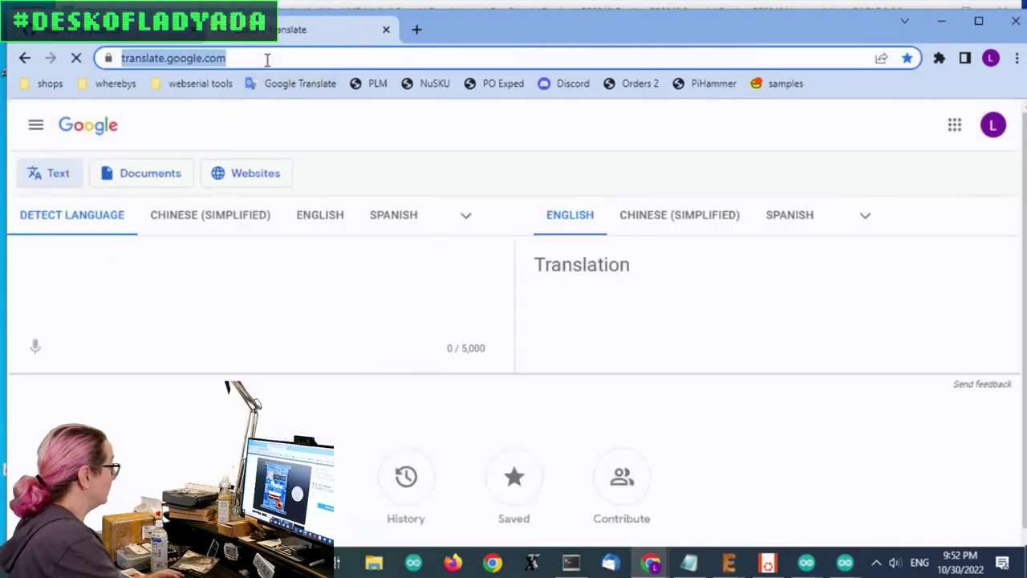
text(digi)
key(Return)
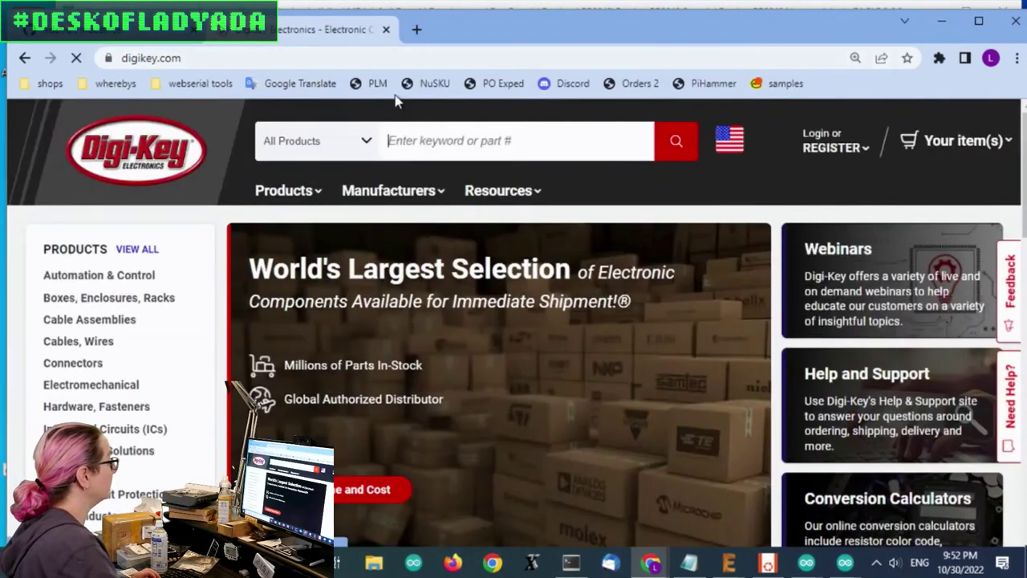
text(resistor)
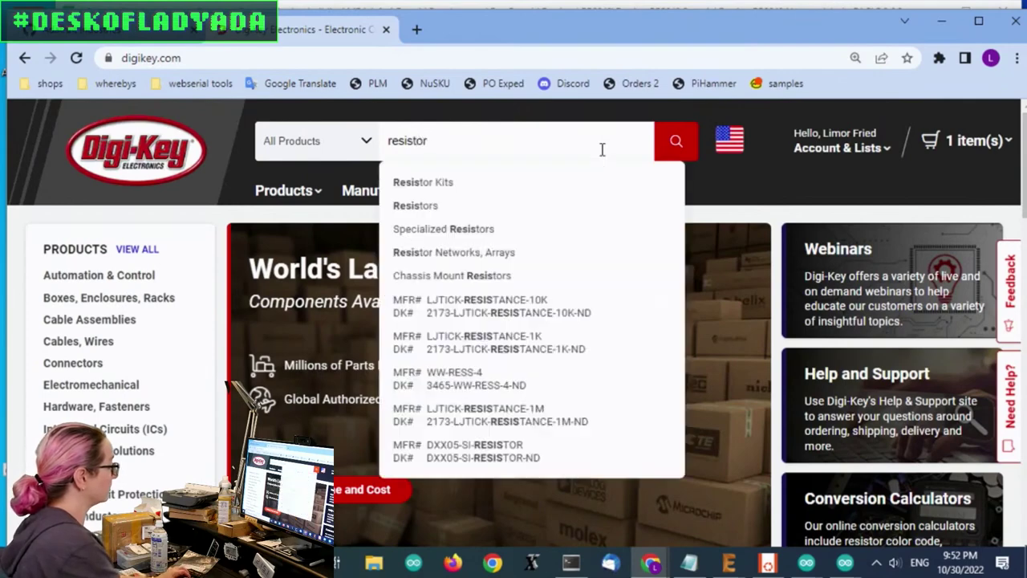
key(Return)
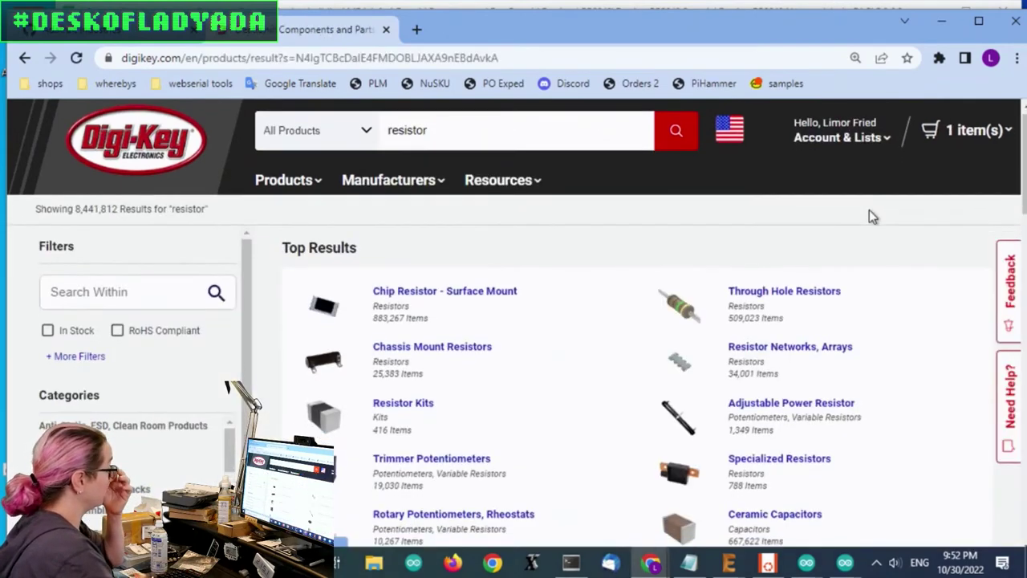
Open the Resistor Networks, Arrays category and look through its available filters
scroll(907, 241, down, 2)
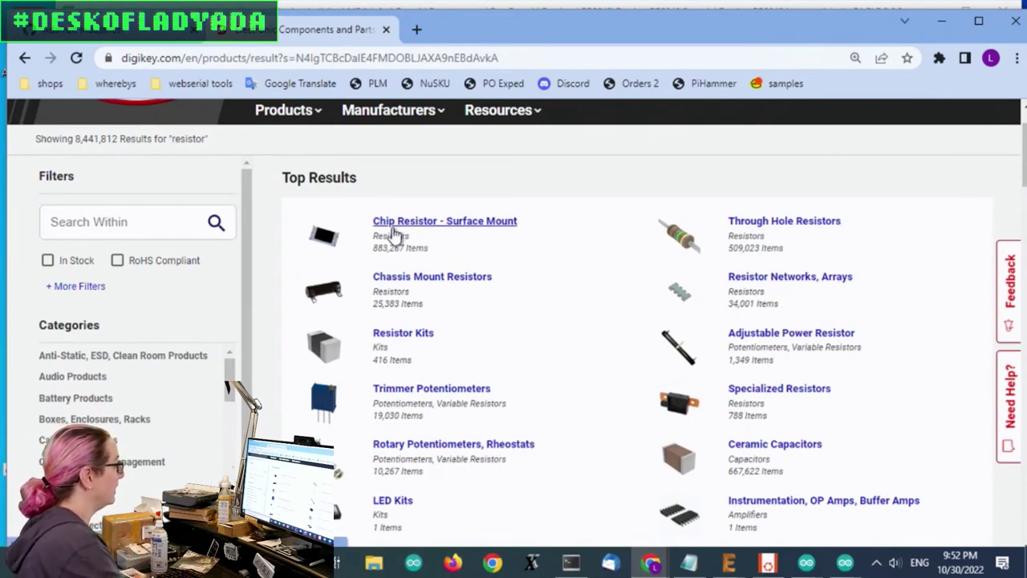
click(835, 277)
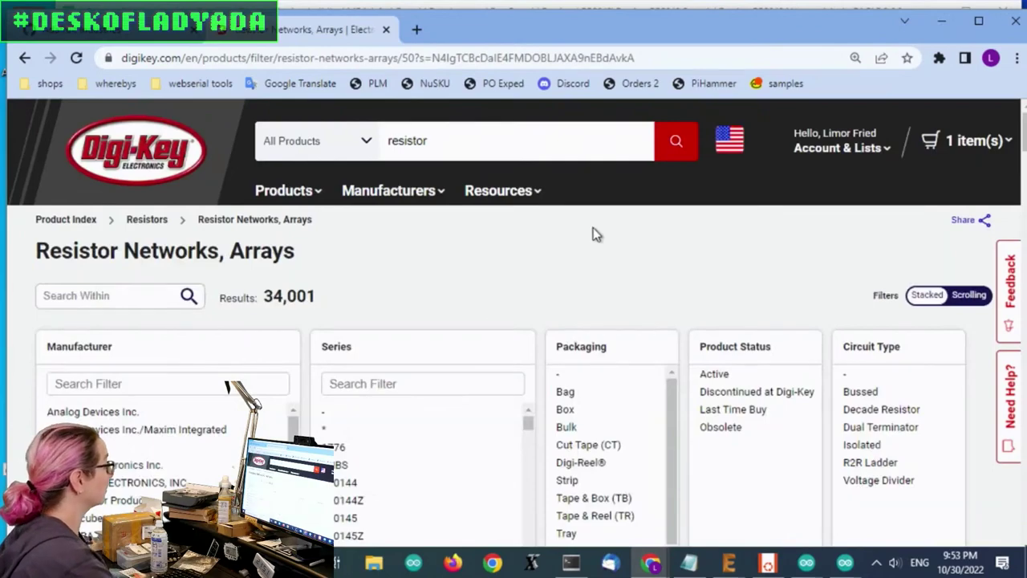
scroll(601, 238, down, 9)
scroll(638, 262, down, 5)
scroll(900, 240, down, 14)
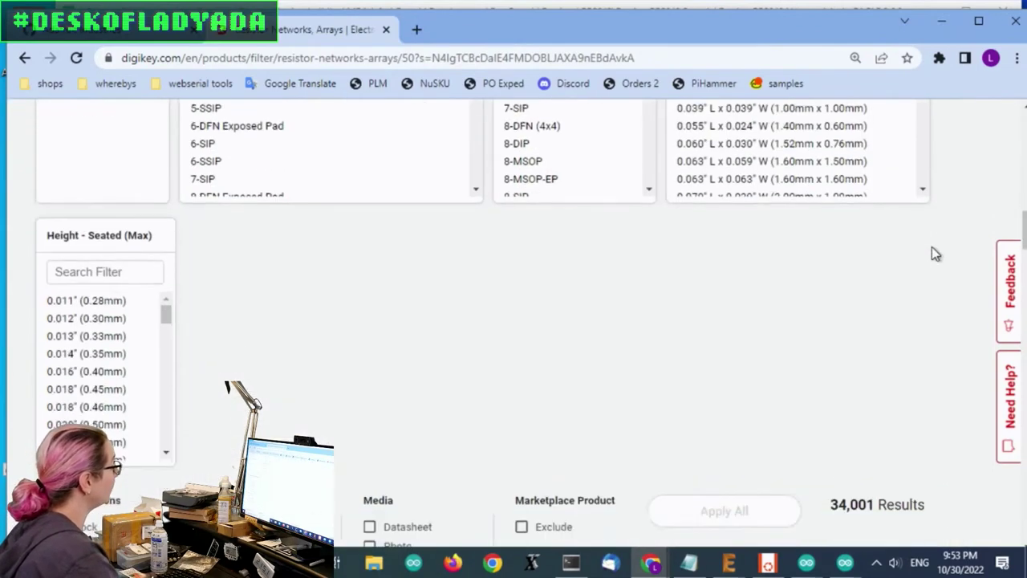
scroll(382, 231, up, 14)
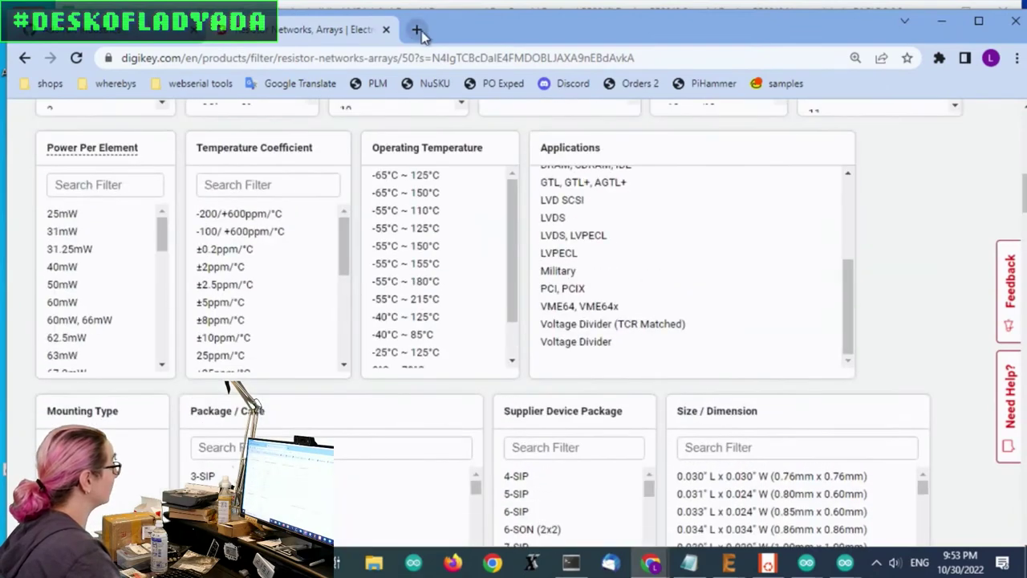
Open adafruit.com/new in a new browser tab
click(416, 29)
text(adafruit.com/new)
key(Return)
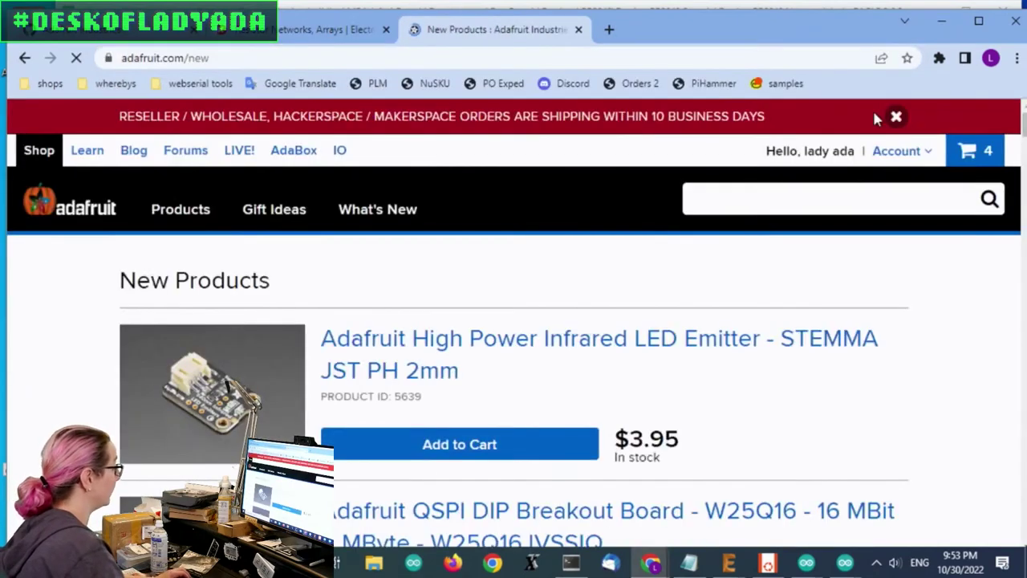
Search the Adafruit shop for "spokepob", including discontinued products, and look through the SpokePOV kits
click(814, 208)
text(soii)
key(Return)
key(BackSpace)
key(BackSpace)
text(pokepob)
scroll(904, 232, down, 2)
click(729, 312)
scroll(561, 273, down, 1)
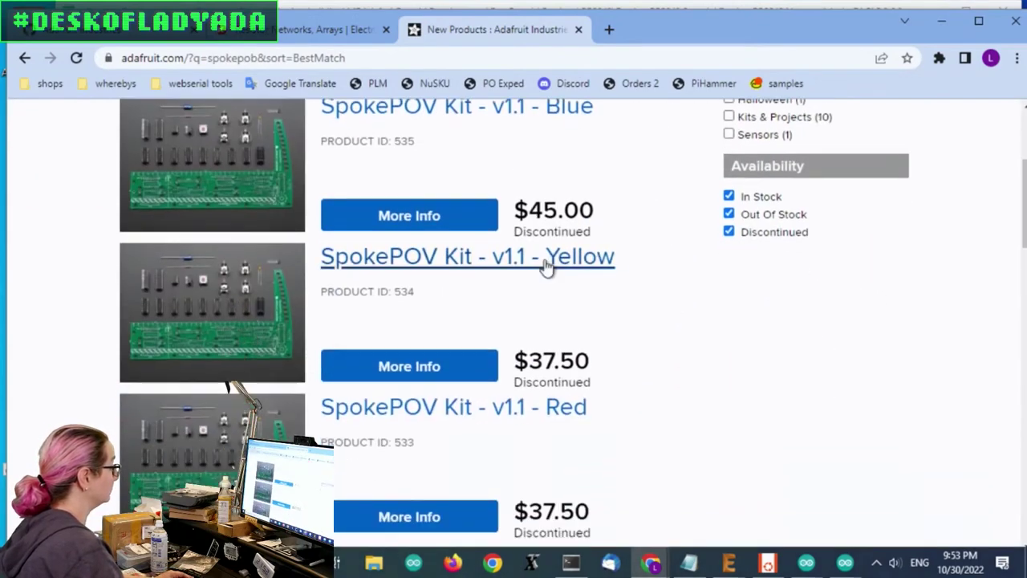
Open the product page of the SpokePOV Kit v1.1 in Blue and examine the photo of its components
click(165, 137)
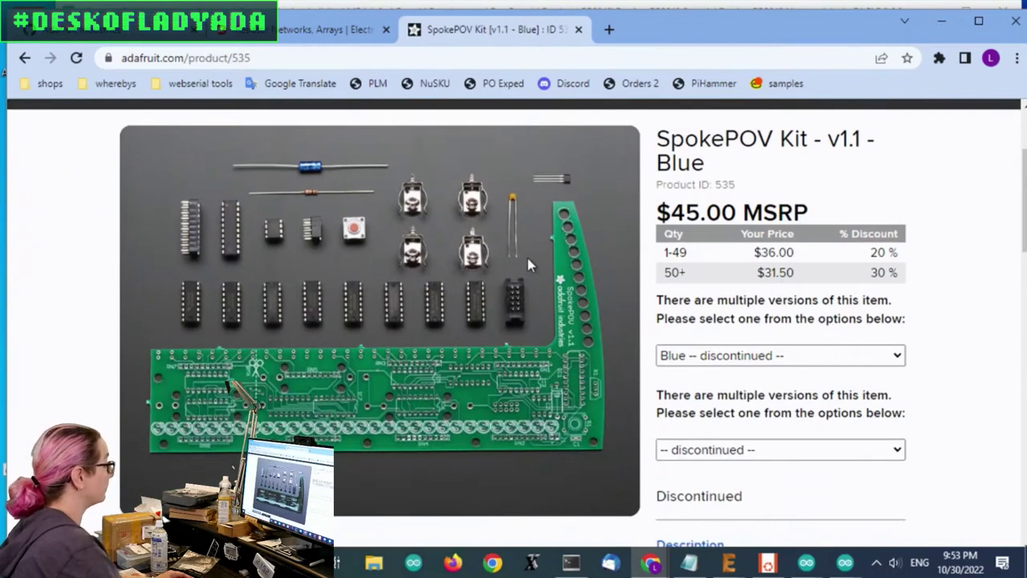
scroll(528, 265, down, 1)
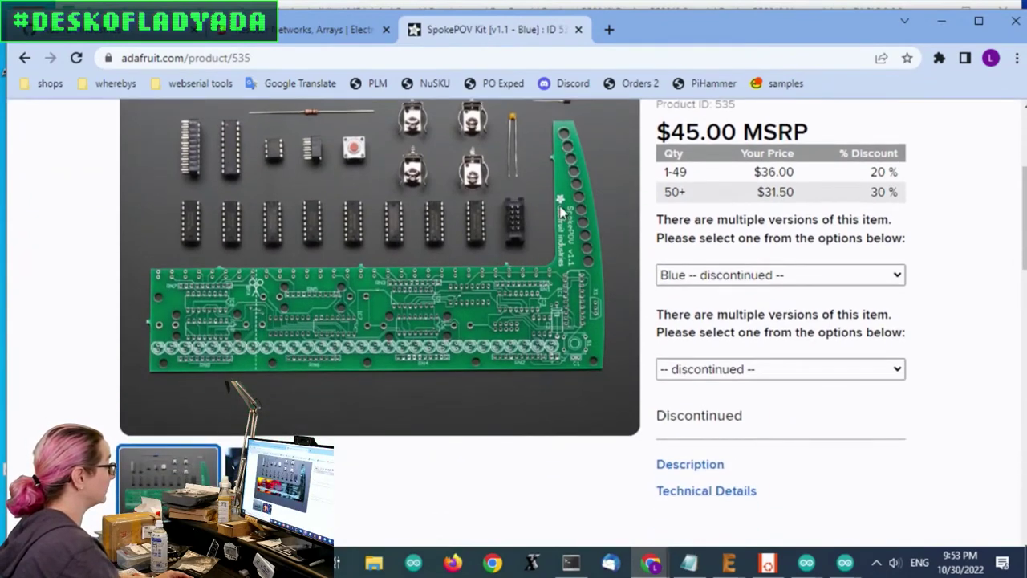
scroll(714, 392, up, 2)
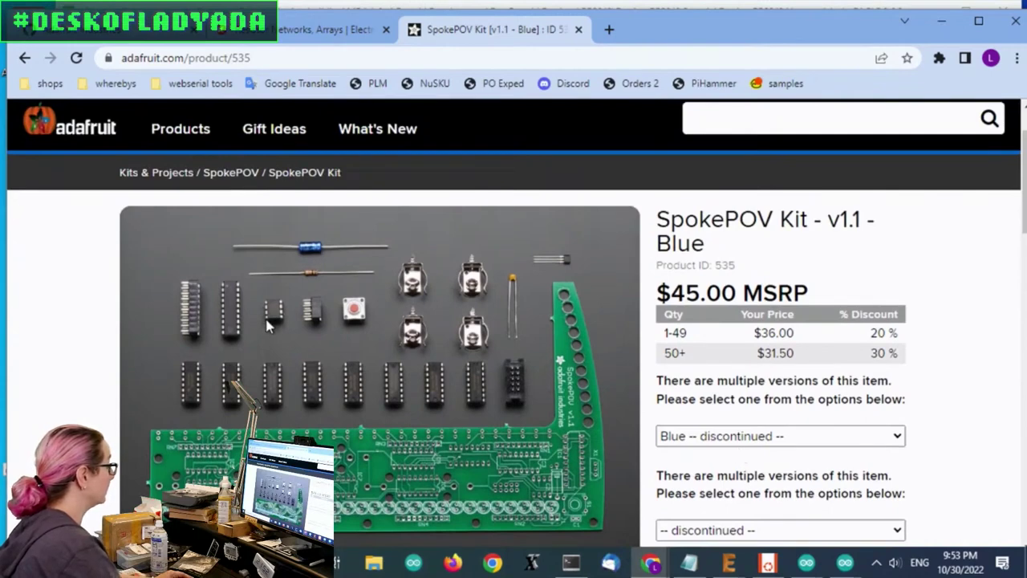
Return to the Adafruit search results, include discontinued products and open the Triple SpokePOV Kit + Dongle + 2 Magnets page
scroll(378, 341, down, 3)
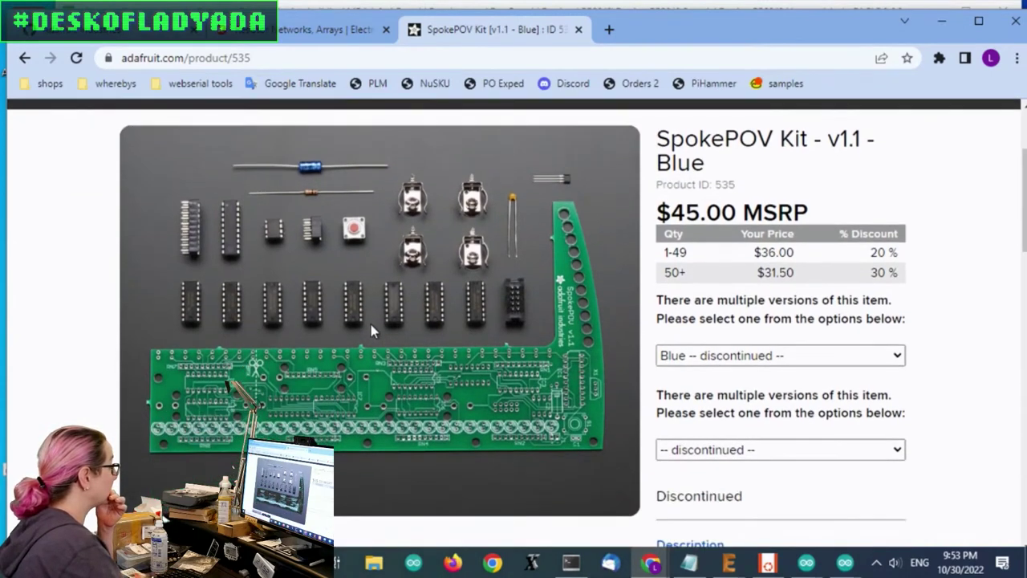
key(alt+Left)
scroll(450, 326, down, 1)
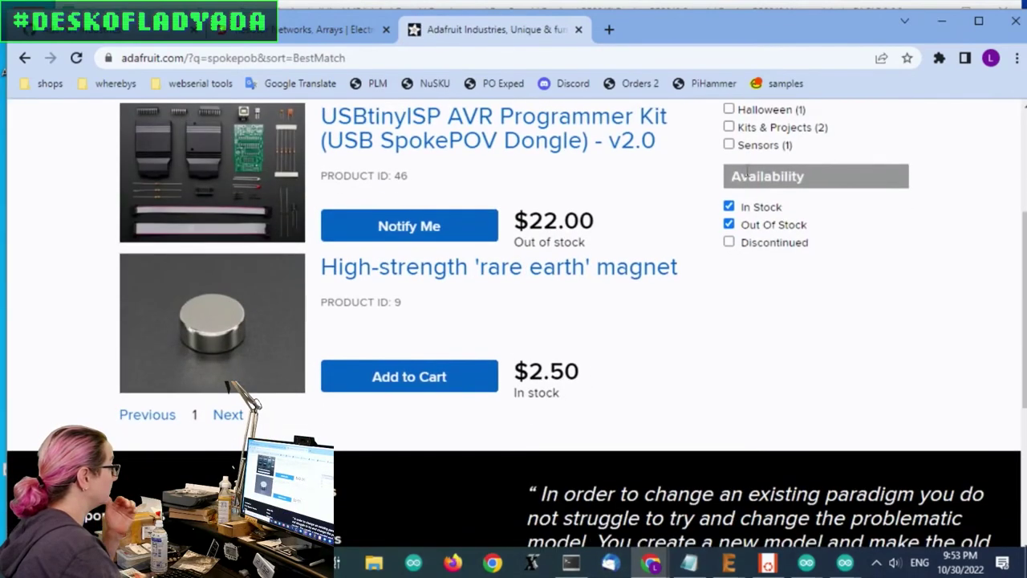
click(729, 241)
scroll(812, 282, down, 3)
scroll(820, 291, down, 3)
click(227, 287)
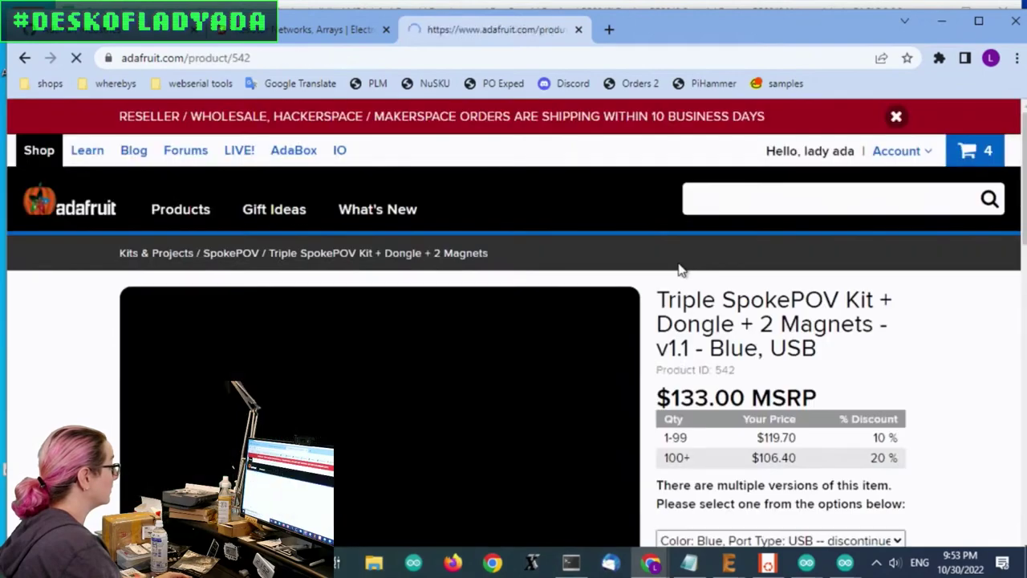
Look over the Triple SpokePOV Kit's component photo and open the image in its own browser tab
scroll(664, 279, down, 2)
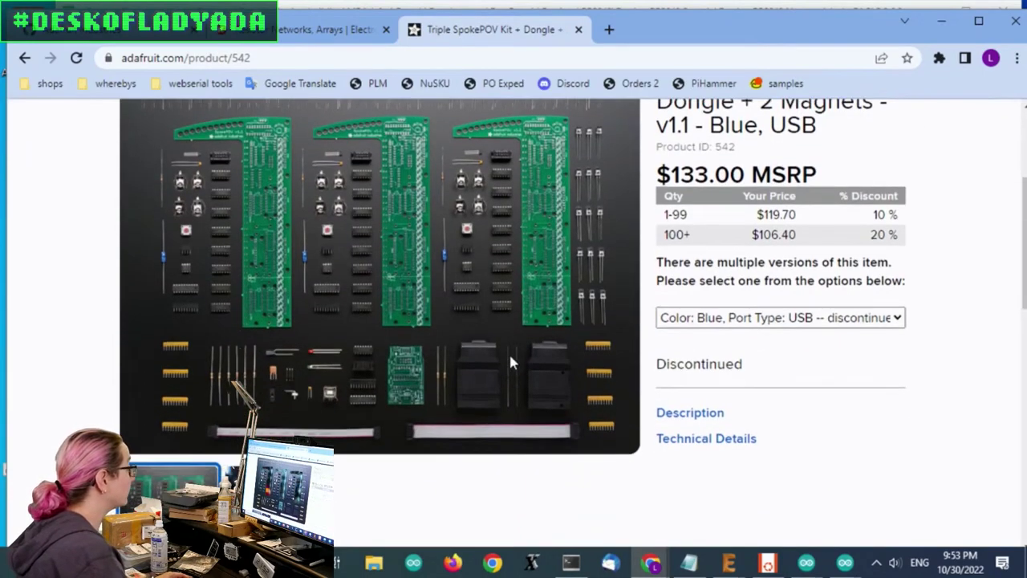
scroll(595, 249, down, 2)
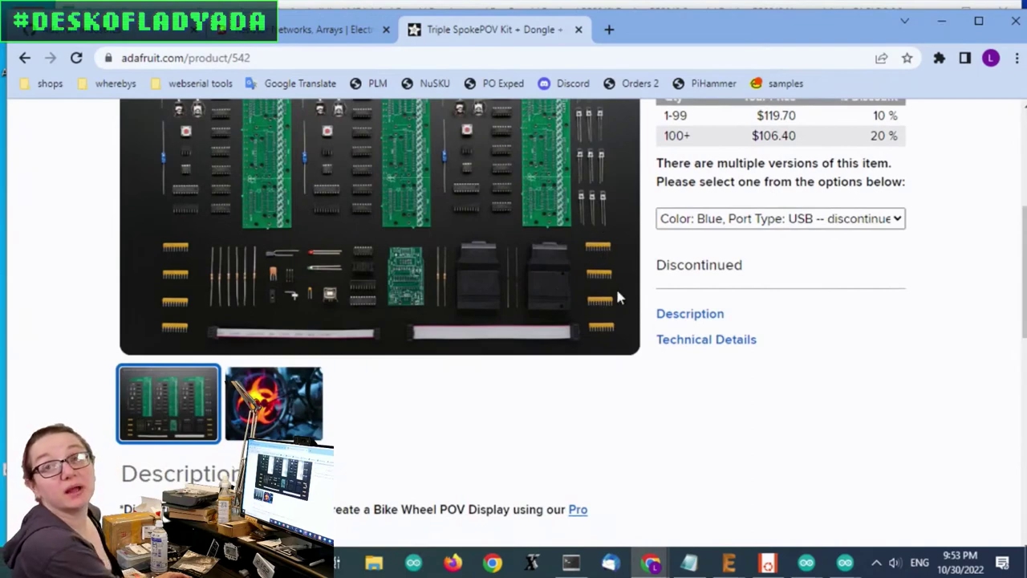
right_click(614, 316)
click(640, 329)
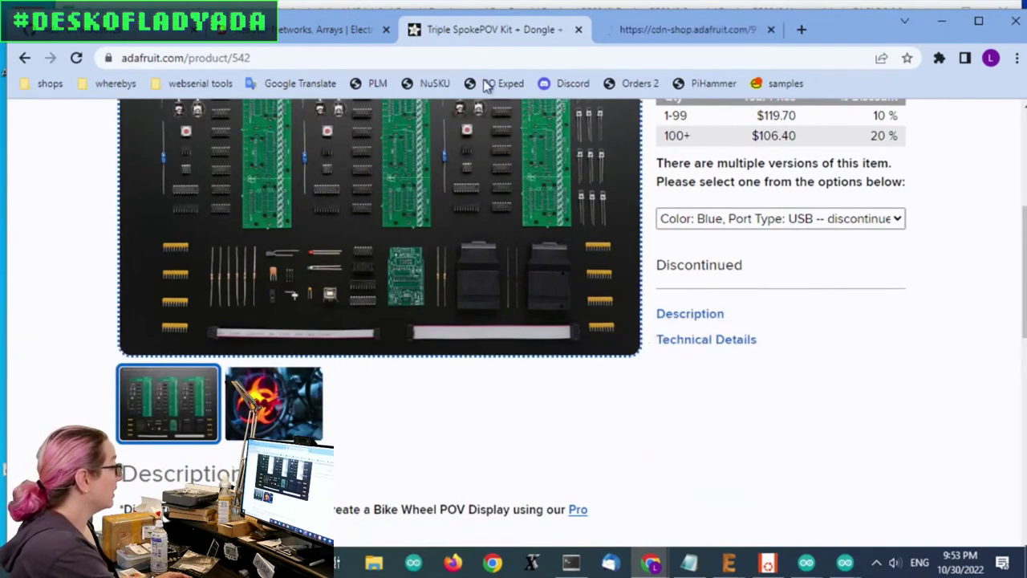
click(665, 28)
Enlarge the kit photo and examine the yellow resistor packs along its lower edge
scroll(921, 438, down, 2)
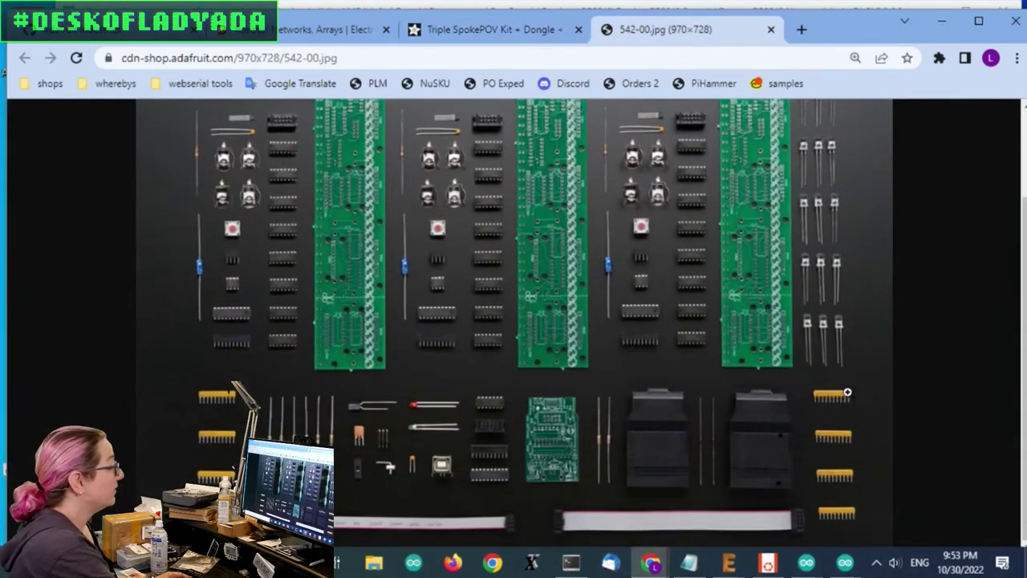
click(843, 443)
scroll(927, 510, down, 2)
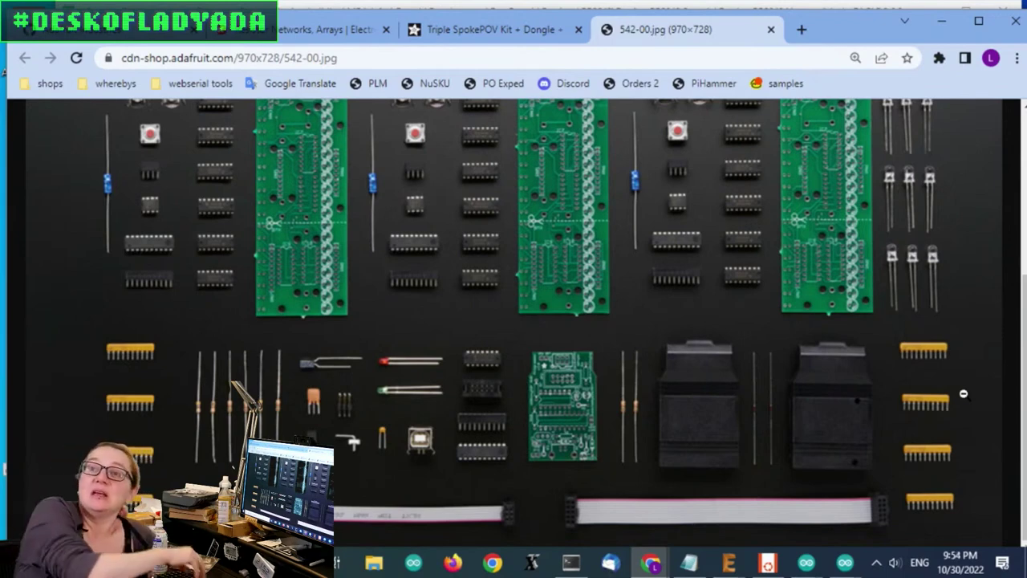
click(953, 507)
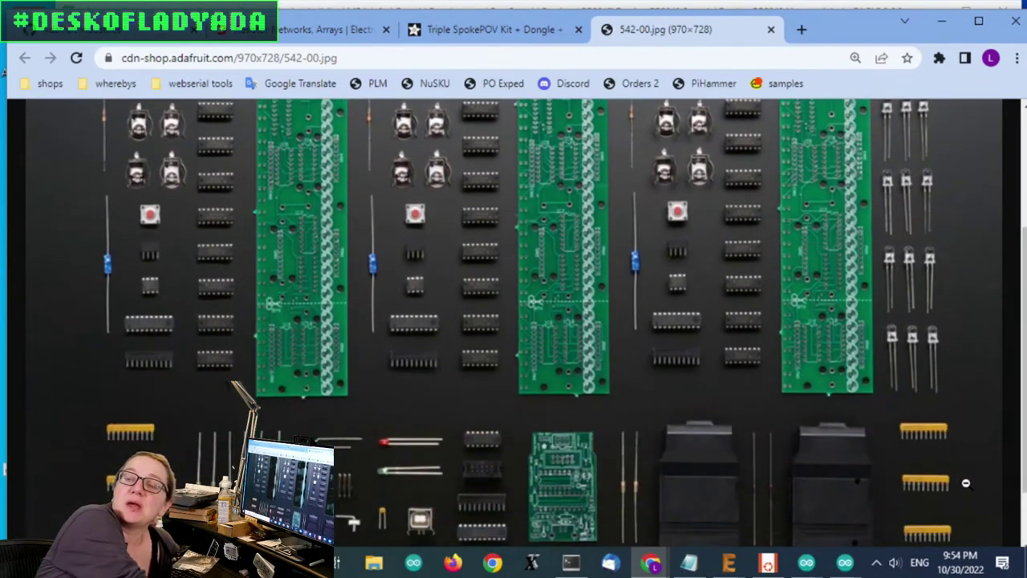
click(971, 483)
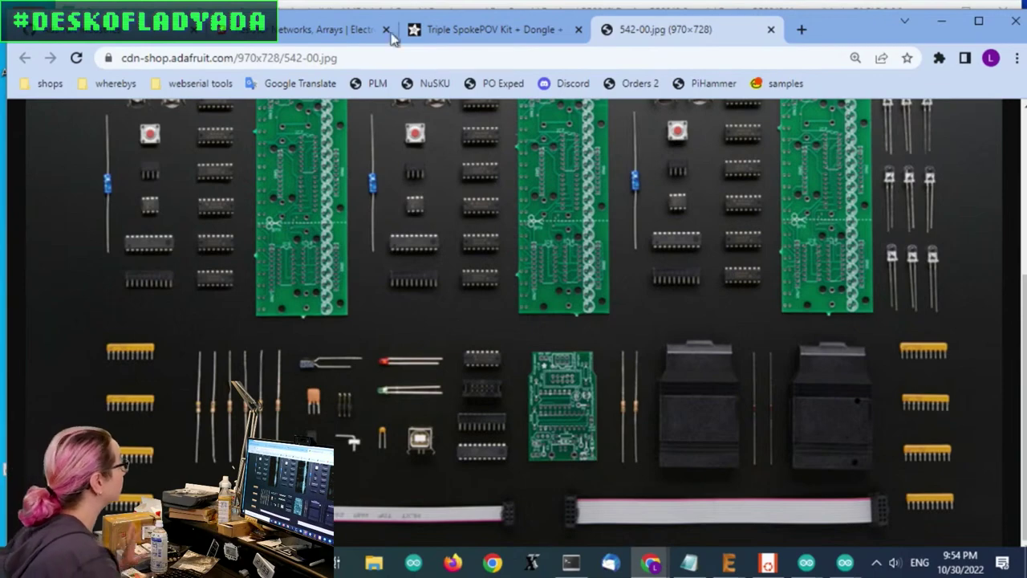
Return to Digi-Key's Resistor Networks, Arrays listing and filter the mounting type to "-" and Surface Mount
click(338, 37)
scroll(956, 174, down, 4)
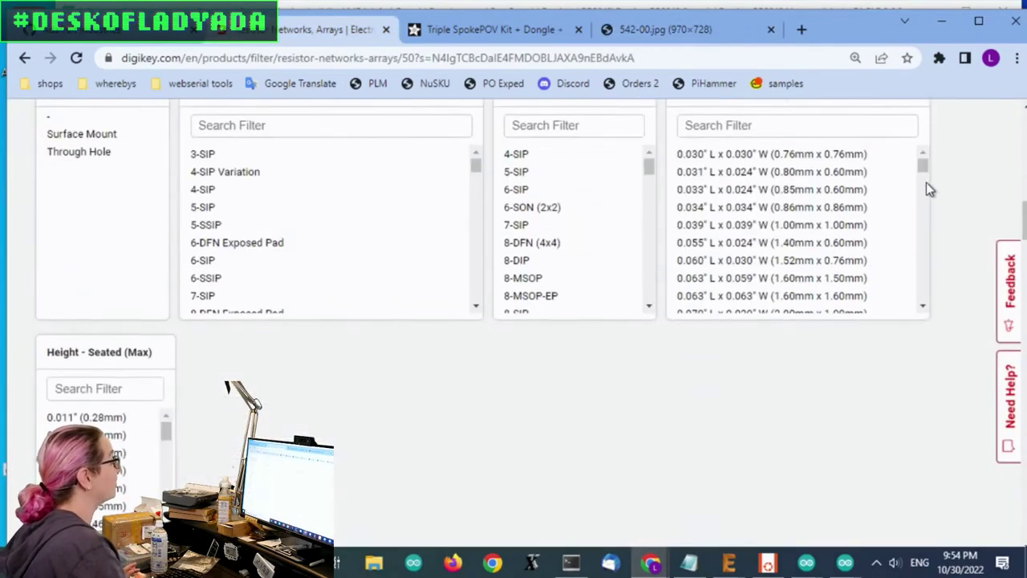
scroll(927, 184, down, 5)
scroll(458, 447, down, 10)
scroll(481, 392, up, 10)
scroll(947, 249, down, 2)
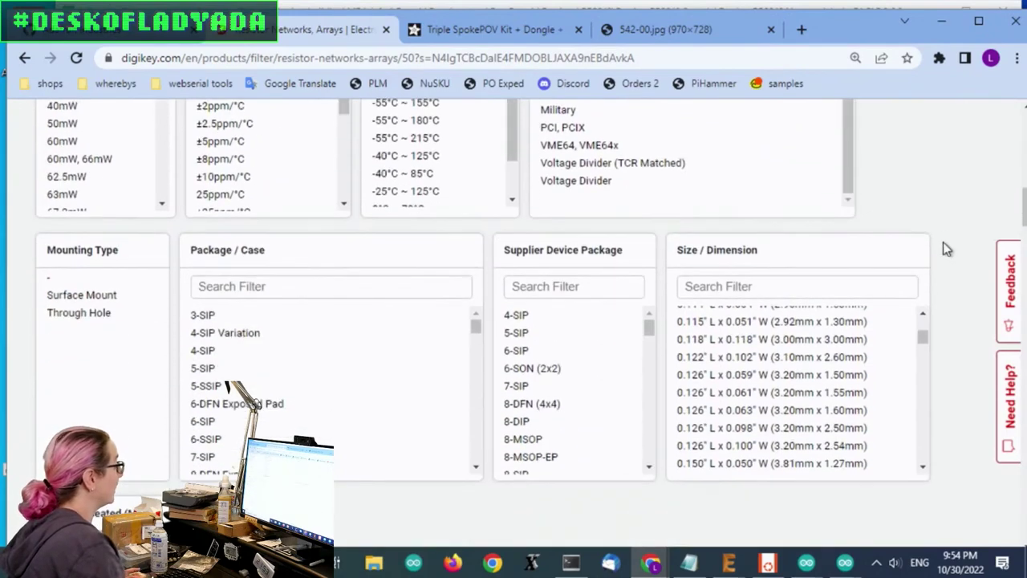
click(83, 295)
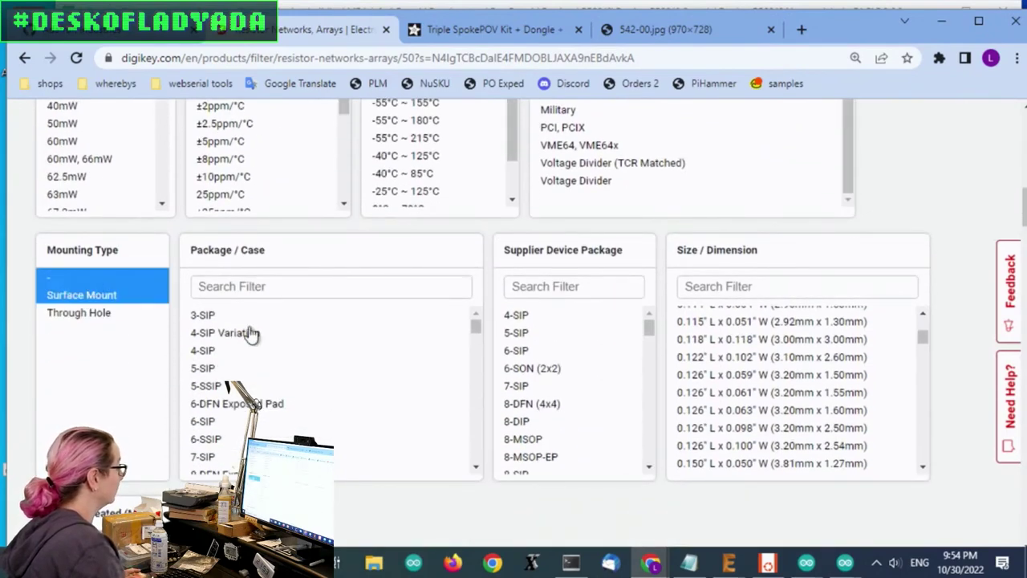
scroll(543, 498, down, 5)
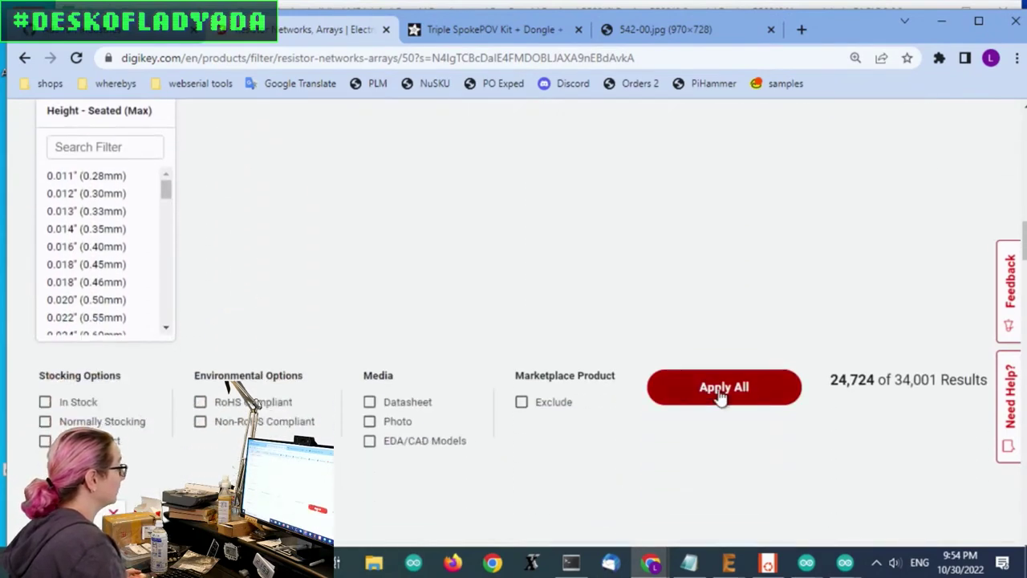
Filter the resistor arrays to a resistance of exactly 100 ohms
scroll(883, 305, up, 9)
scroll(851, 317, down, 2)
scroll(863, 288, down, 2)
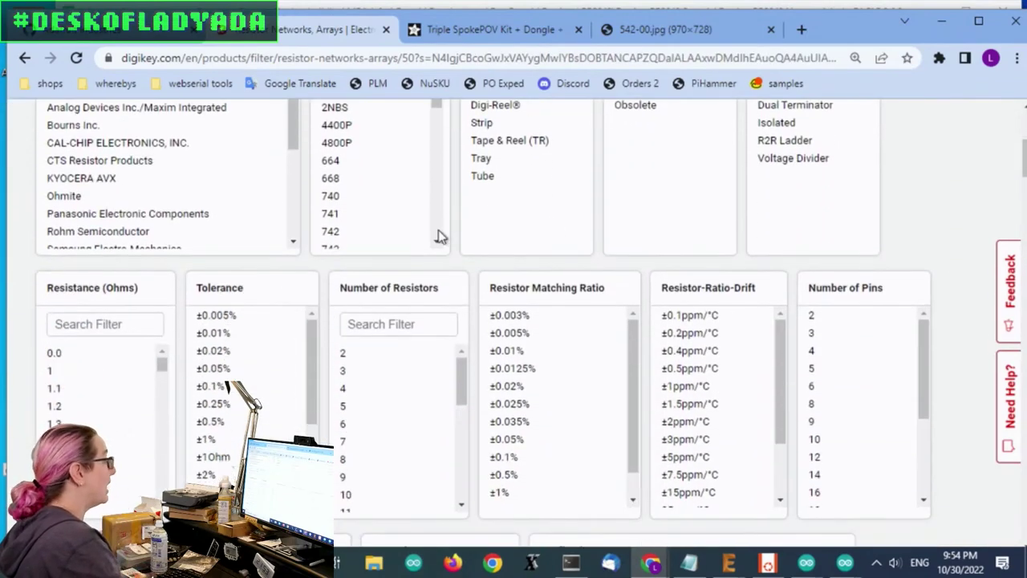
scroll(529, 290, down, 1)
click(109, 245)
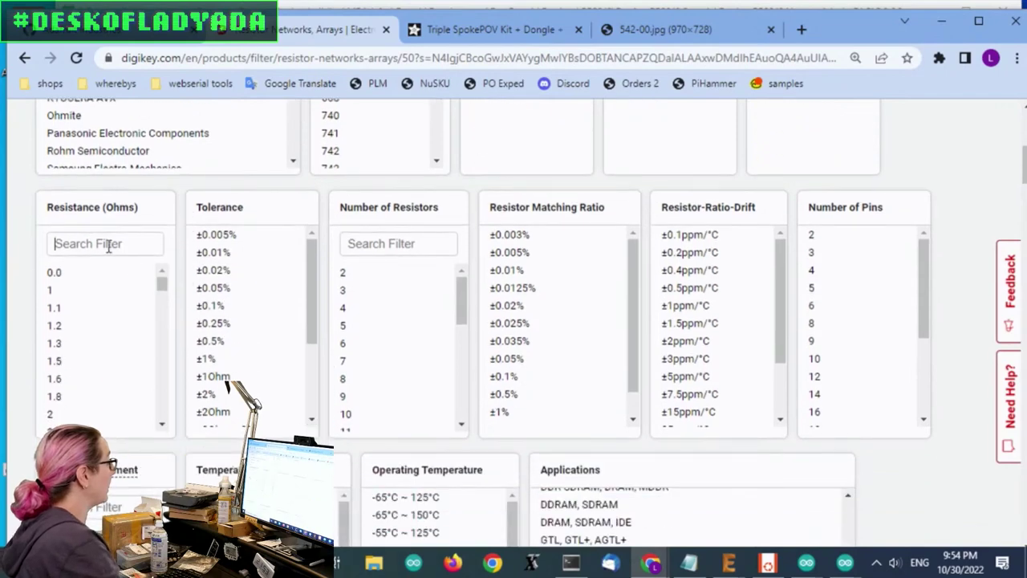
text(100)
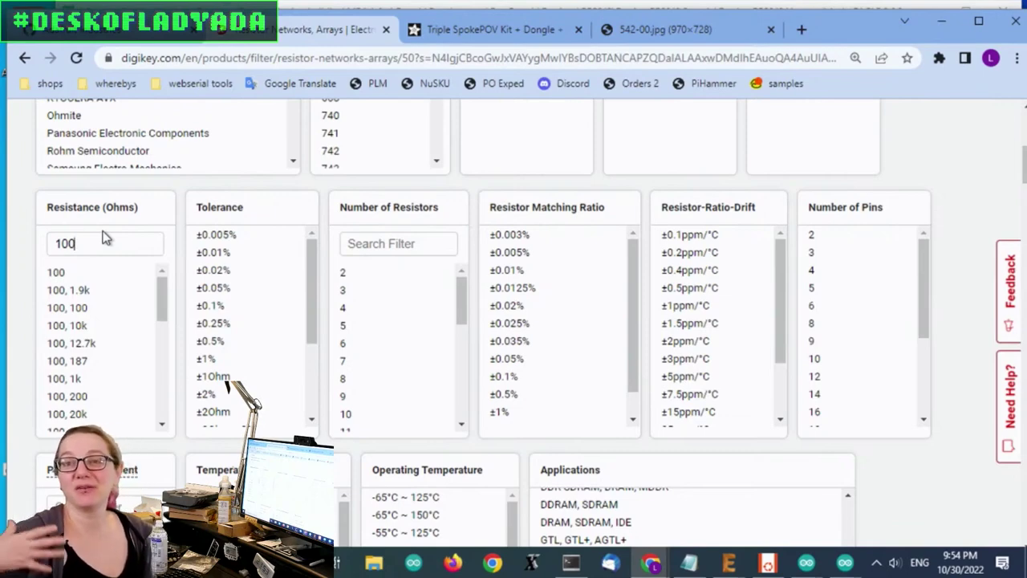
click(78, 273)
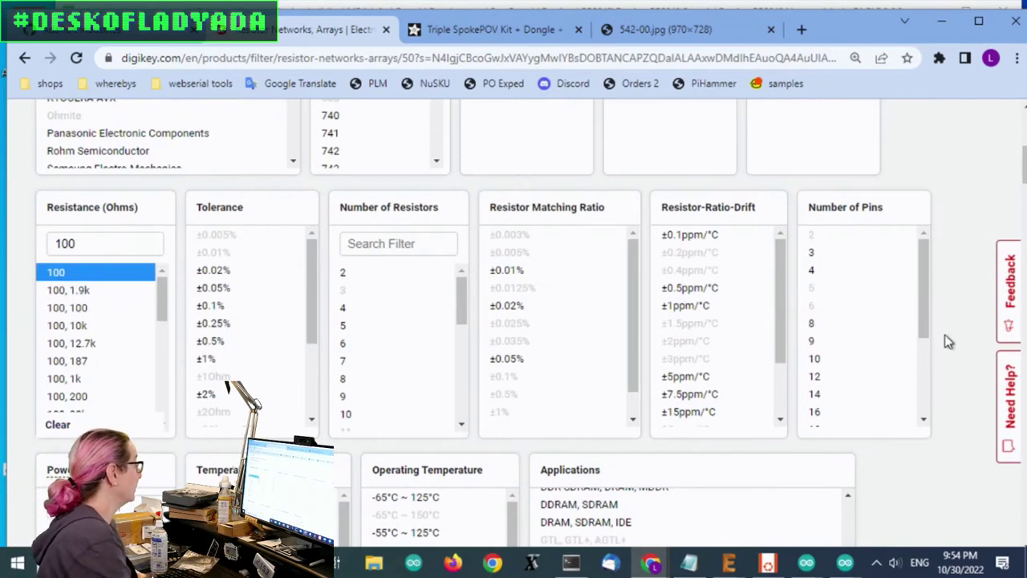
scroll(948, 345, down, 5)
scroll(917, 339, down, 5)
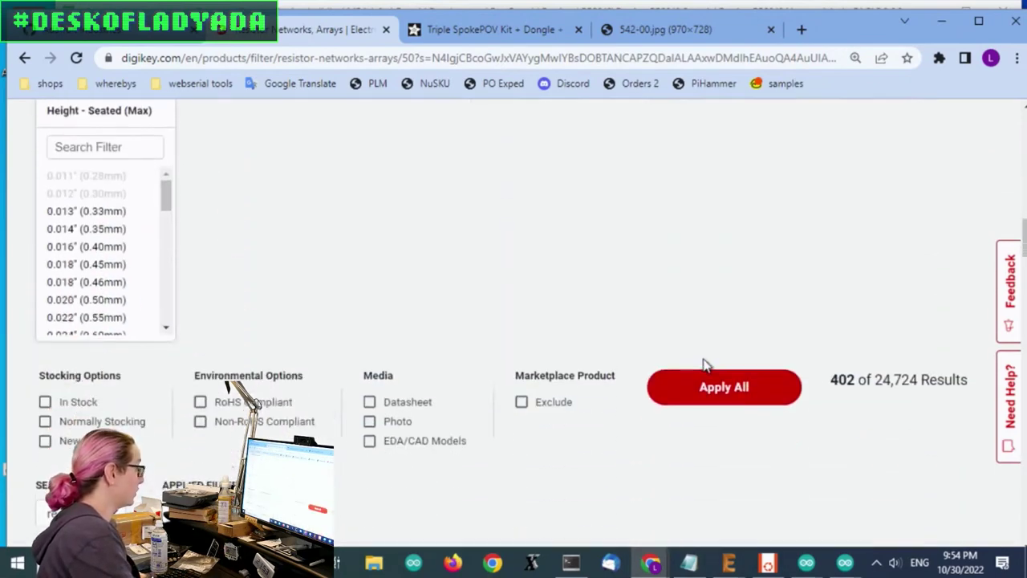
click(720, 387)
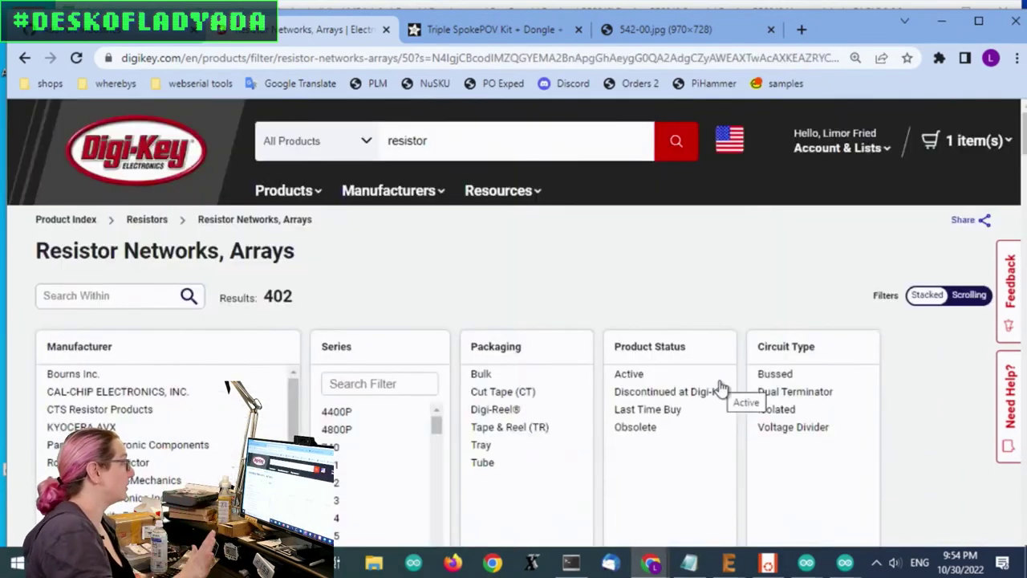
Narrow the resistor arrays to Active product status and Isolated circuit type
scroll(753, 177, down, 1)
click(676, 214)
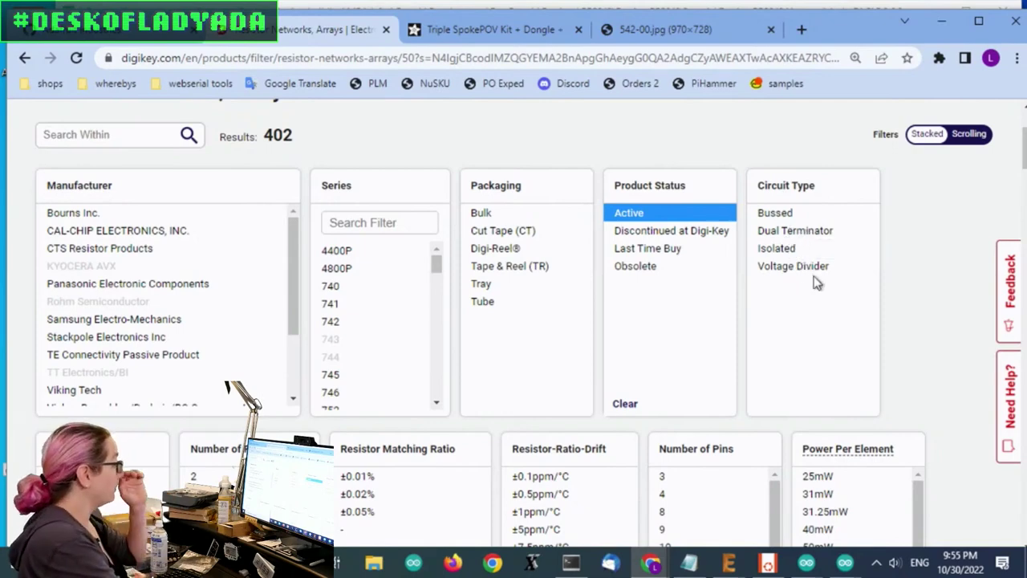
click(784, 245)
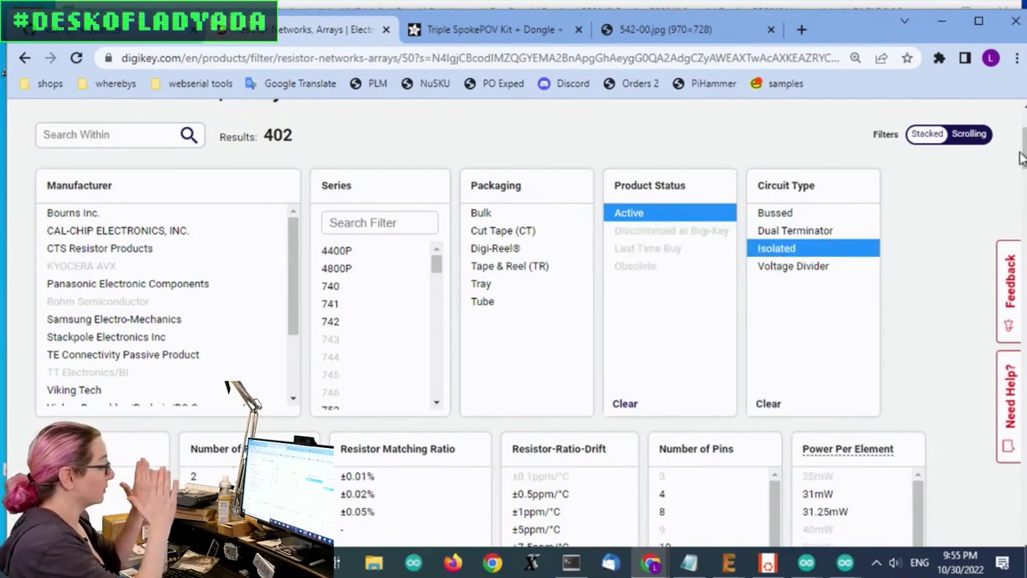
scroll(901, 270, down, 9)
scroll(433, 369, down, 3)
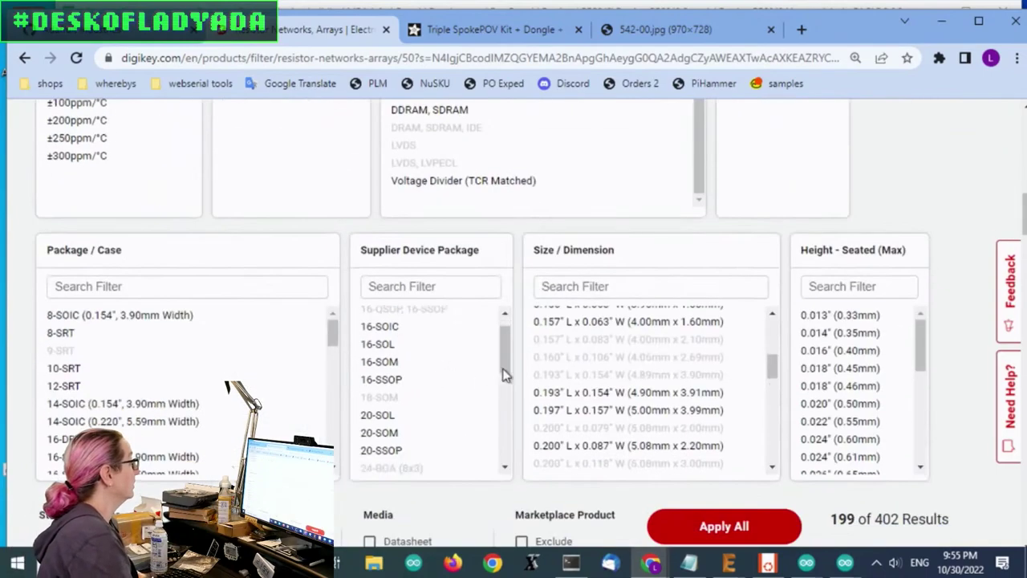
click(790, 541)
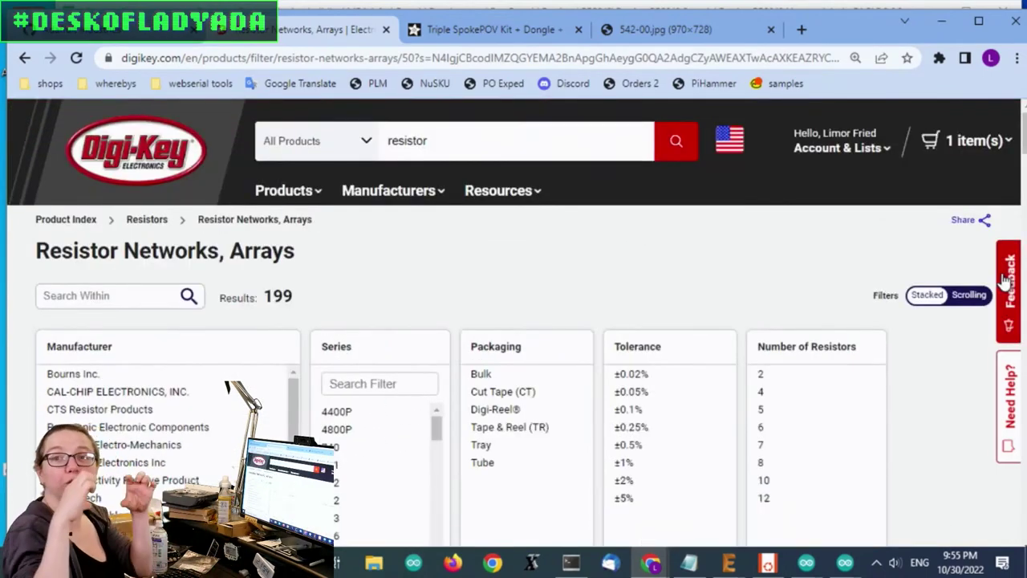
Limit the resistor arrays to in-stock parts and exclude marketplace products
scroll(751, 291, down, 2)
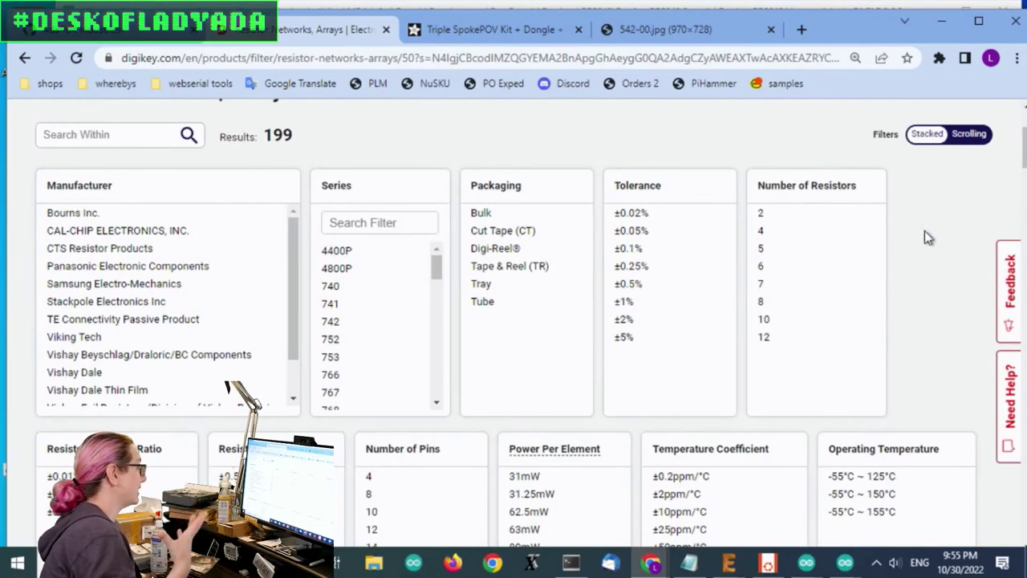
scroll(924, 230, down, 5)
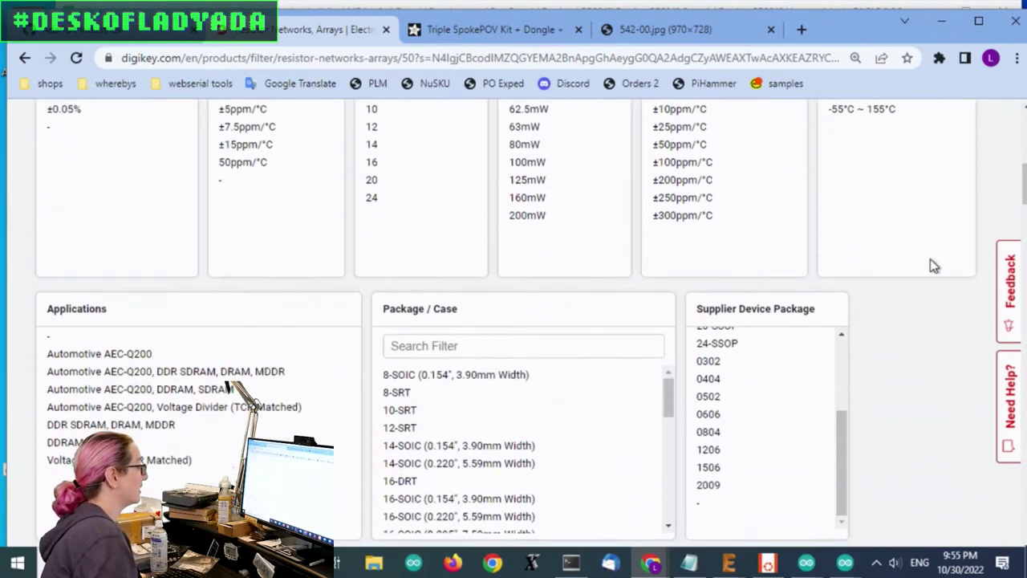
scroll(931, 261, down, 4)
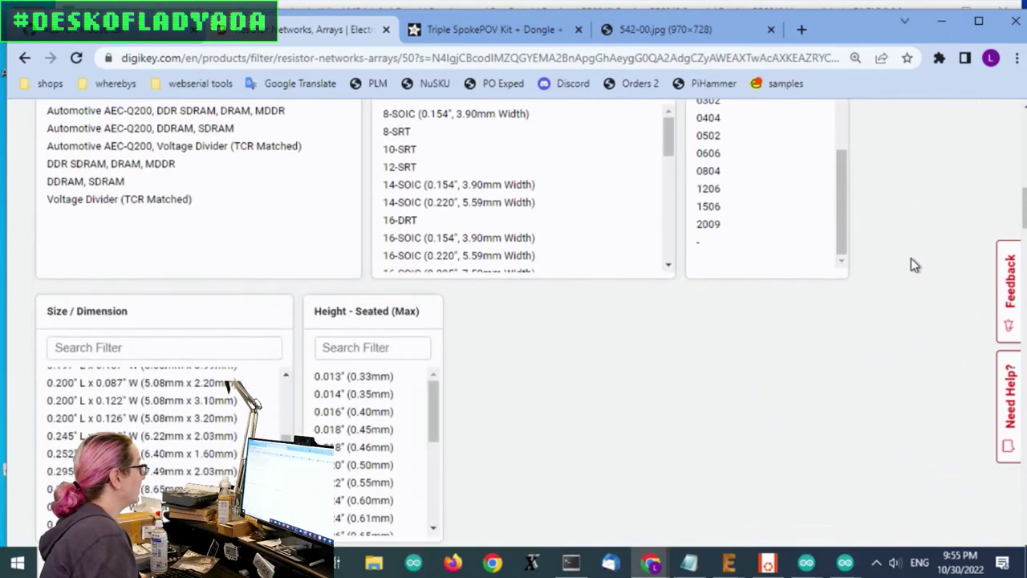
scroll(911, 265, down, 4)
click(79, 221)
click(551, 222)
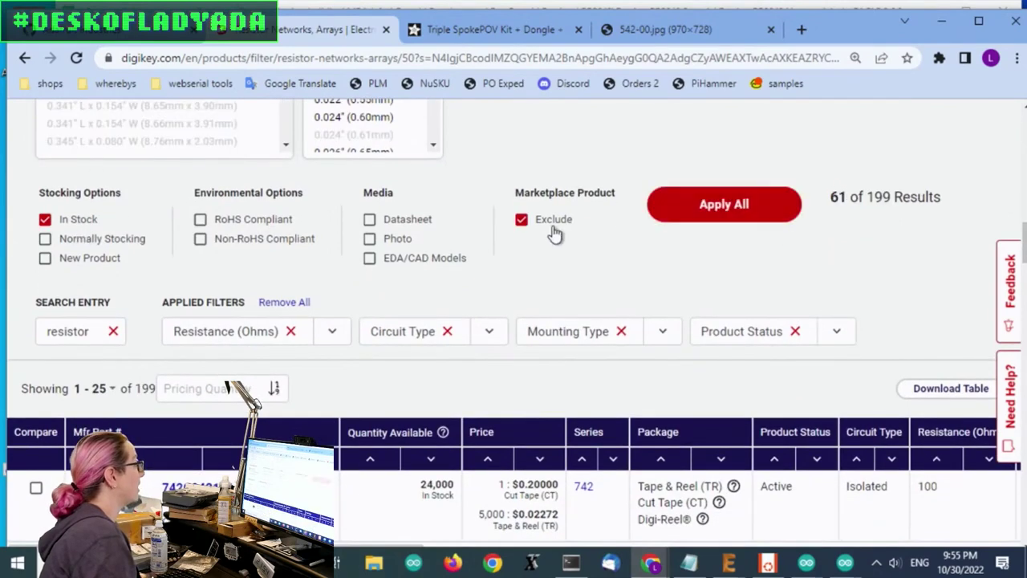
click(703, 207)
Look through the listed resistor arrays and examine the enlarged photos of the 741X163101JP and 742C163101JP
scroll(759, 205, down, 1)
scroll(762, 204, down, 10)
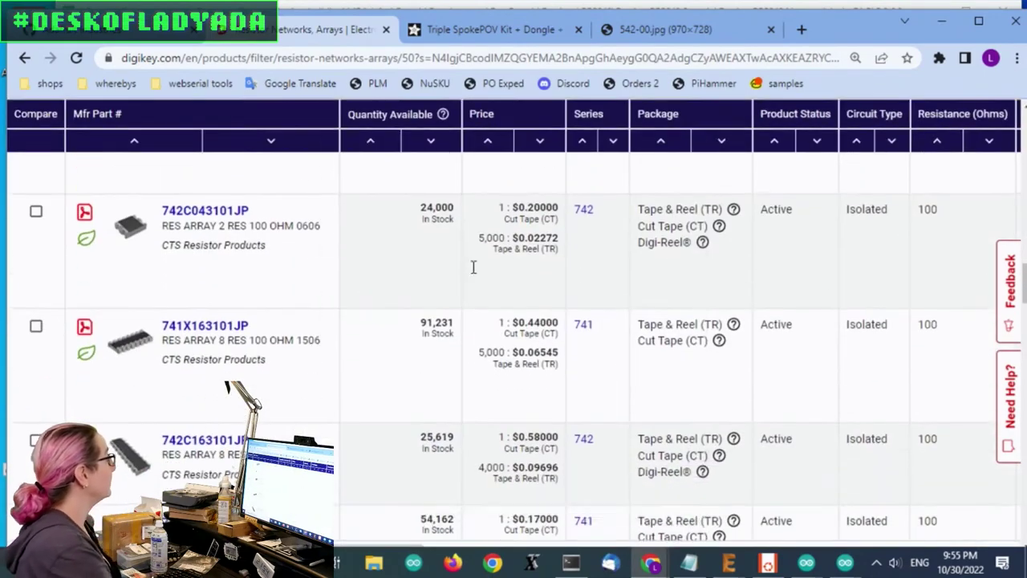
mouse_move(135, 342)
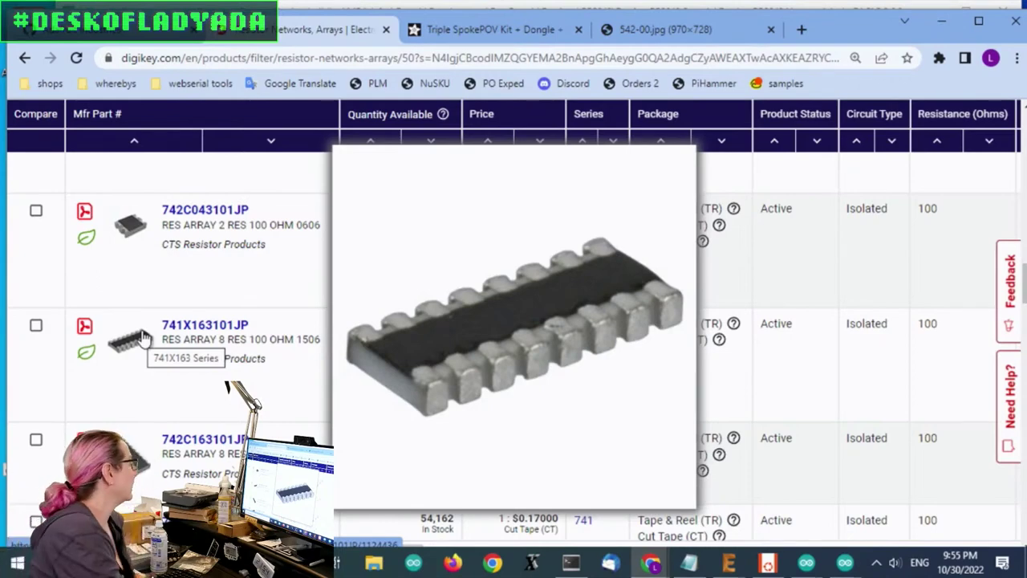
scroll(166, 383, down, 1)
mouse_move(126, 390)
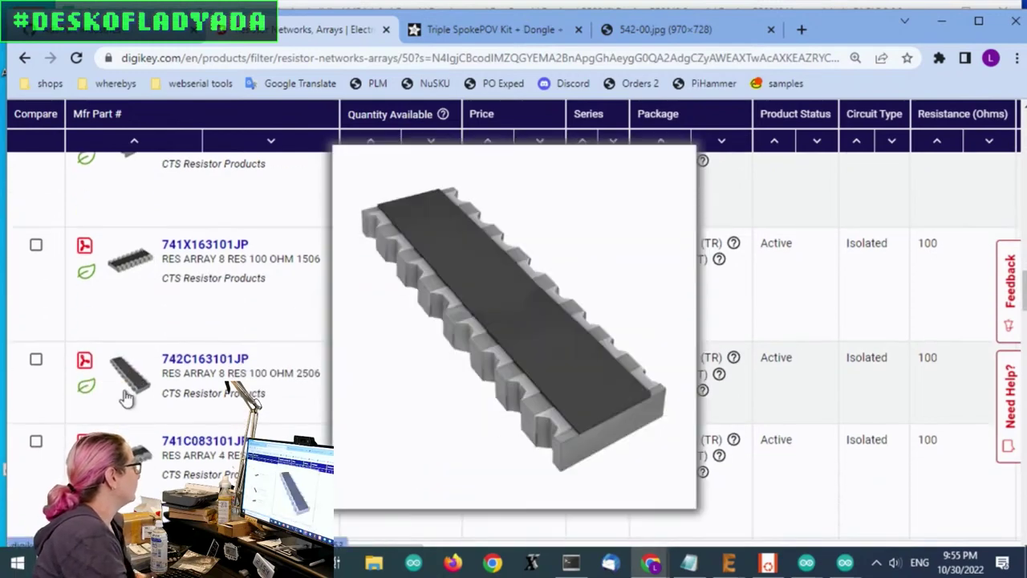
scroll(154, 359, down, 1)
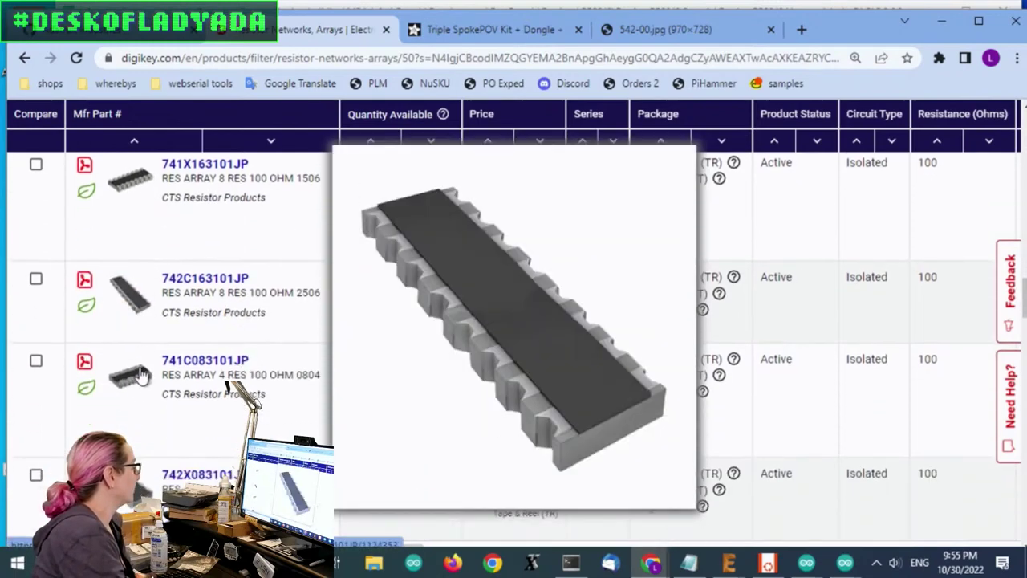
scroll(148, 392, down, 1)
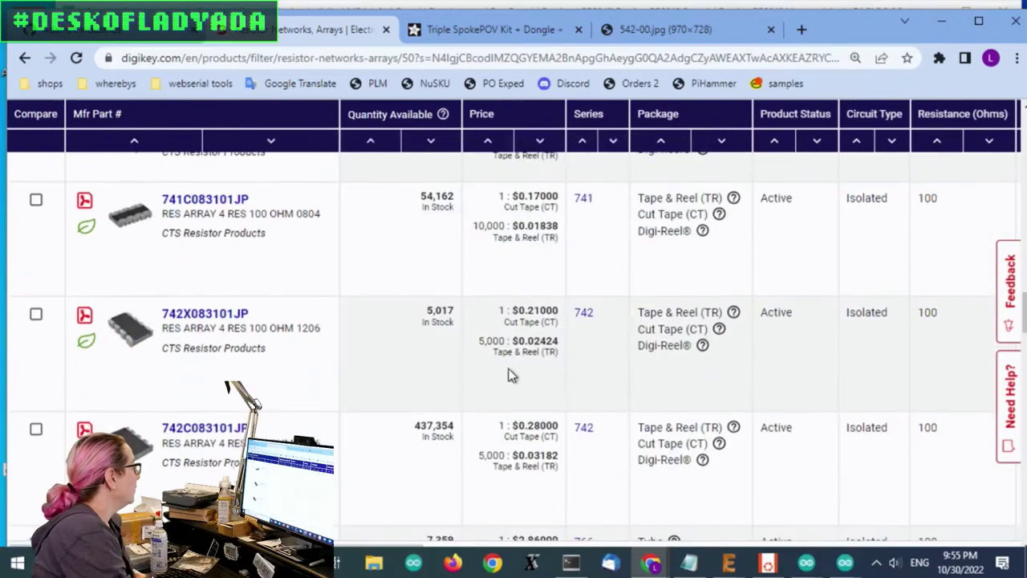
Filter the resistor arrays to parts with 4 resistors and apply the filter
scroll(512, 375, up, 15)
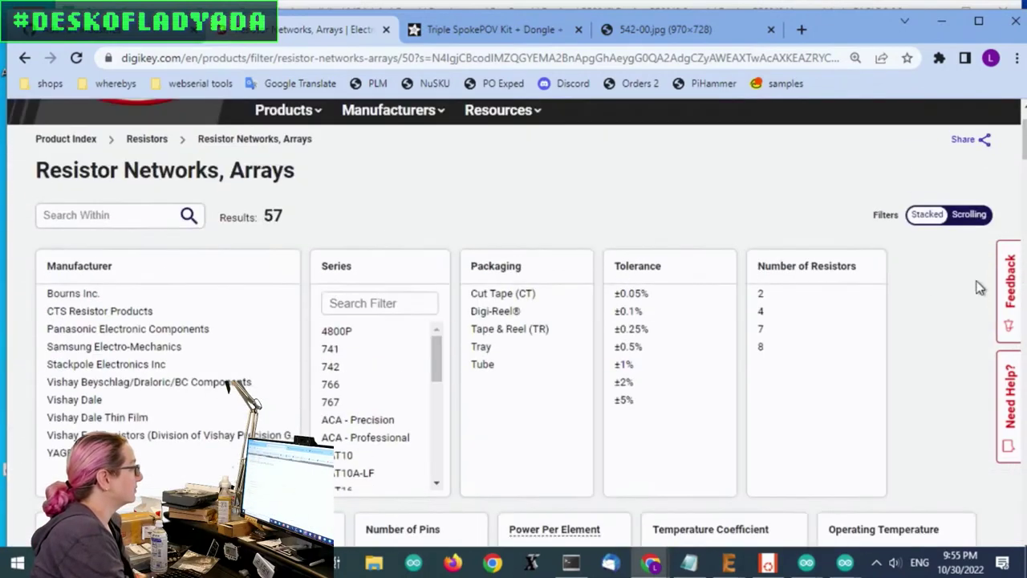
scroll(883, 305, down, 3)
scroll(834, 241, up, 2)
click(787, 232)
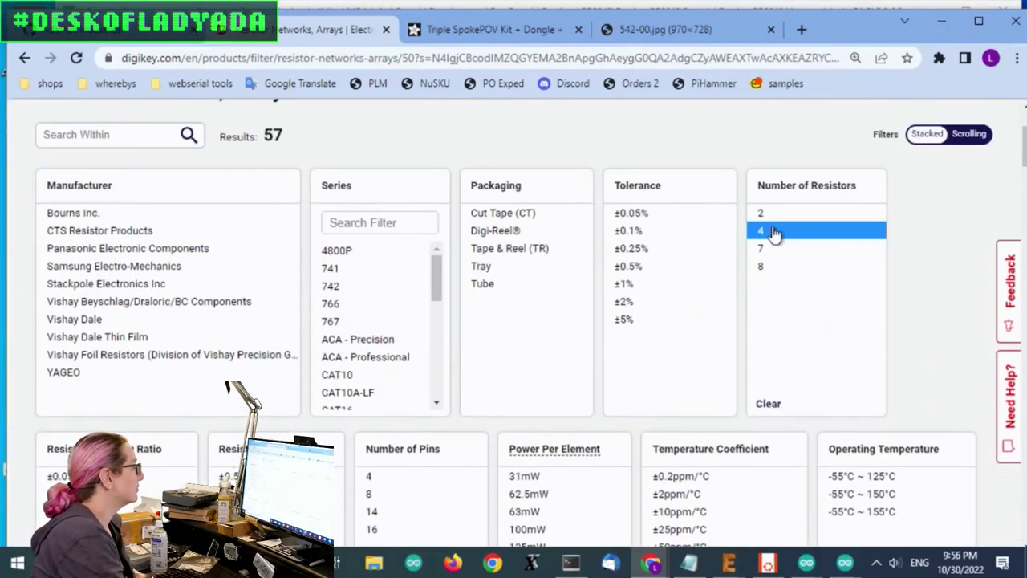
scroll(975, 223, down, 3)
scroll(972, 223, up, 3)
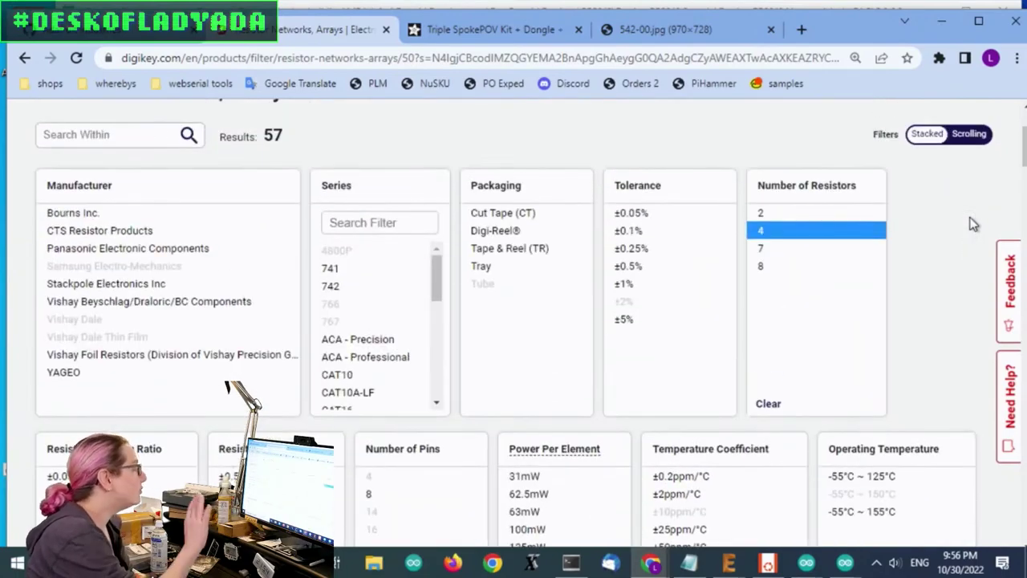
scroll(812, 272, down, 8)
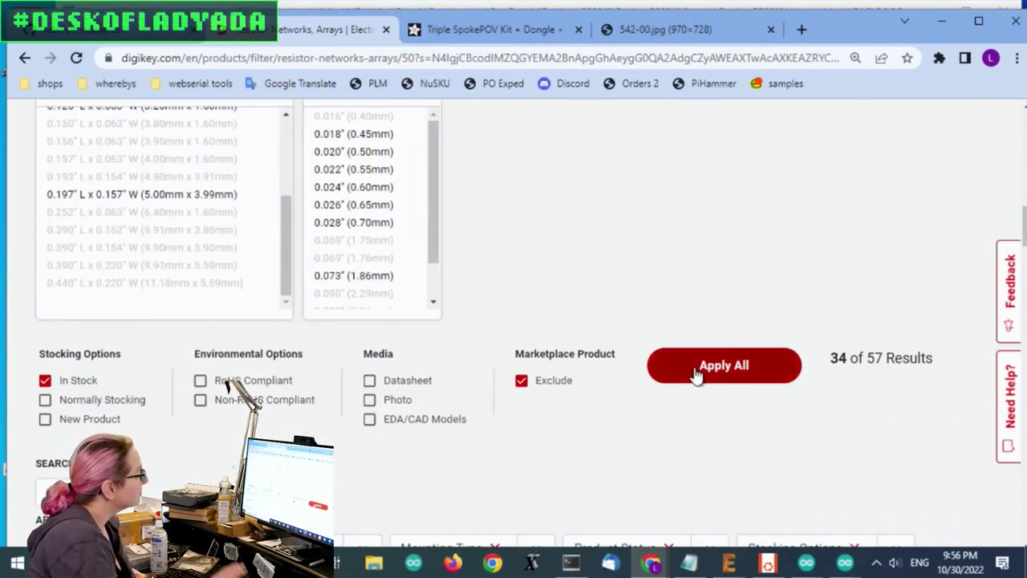
click(696, 371)
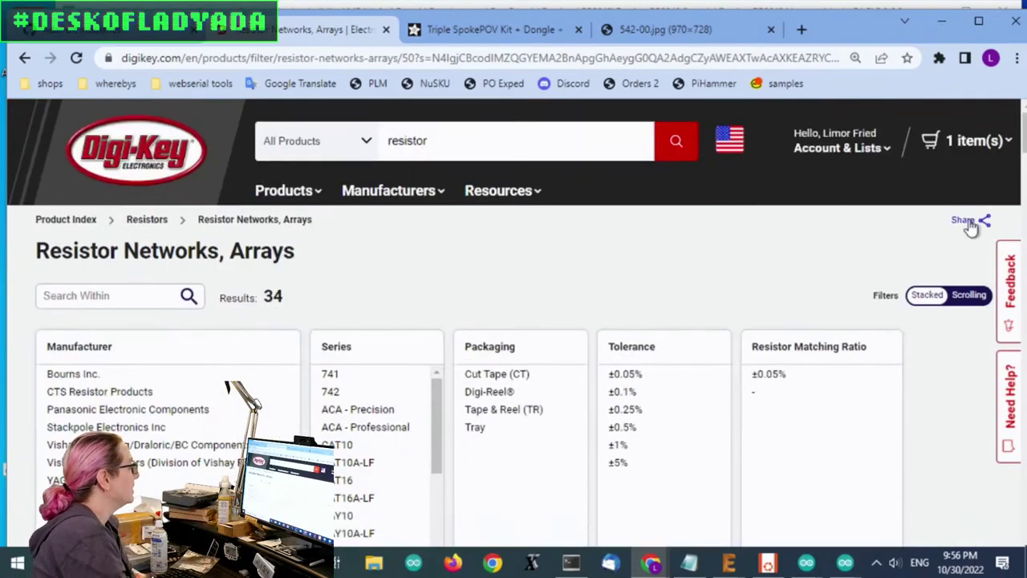
Limit the resistor arrays to Tape & Reel (TR) packaging
scroll(970, 228, down, 2)
click(539, 251)
scroll(950, 247, down, 6)
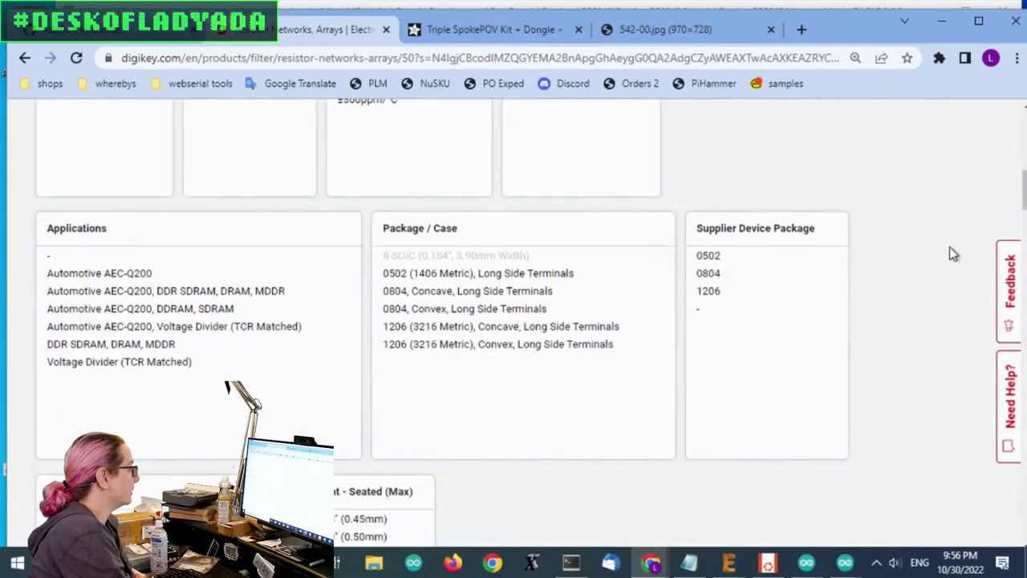
scroll(876, 294, down, 6)
scroll(940, 286, up, 2)
scroll(941, 290, down, 8)
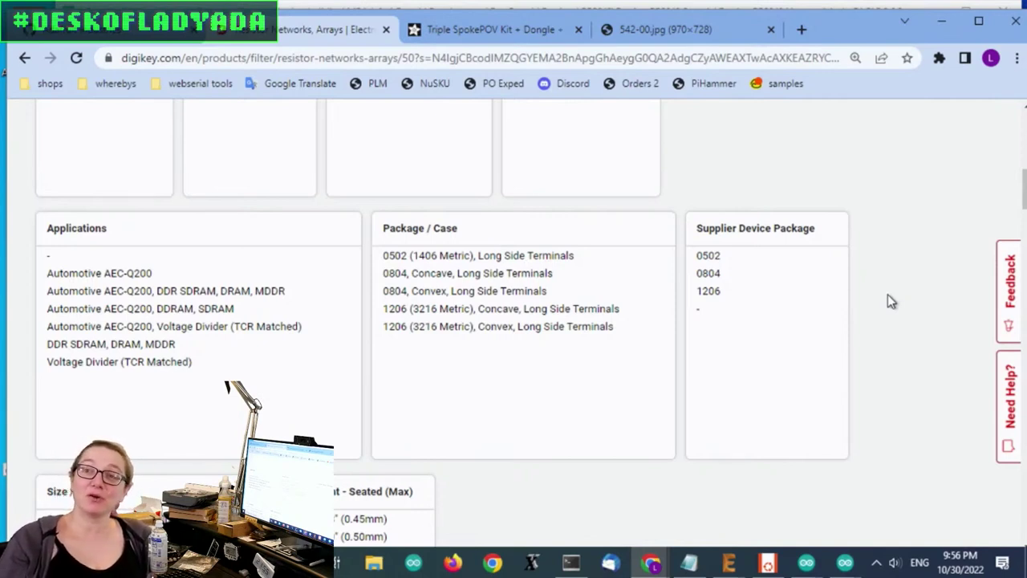
Restrict the supplier device package to 0804 and apply the filters
click(718, 274)
scroll(923, 268, down, 8)
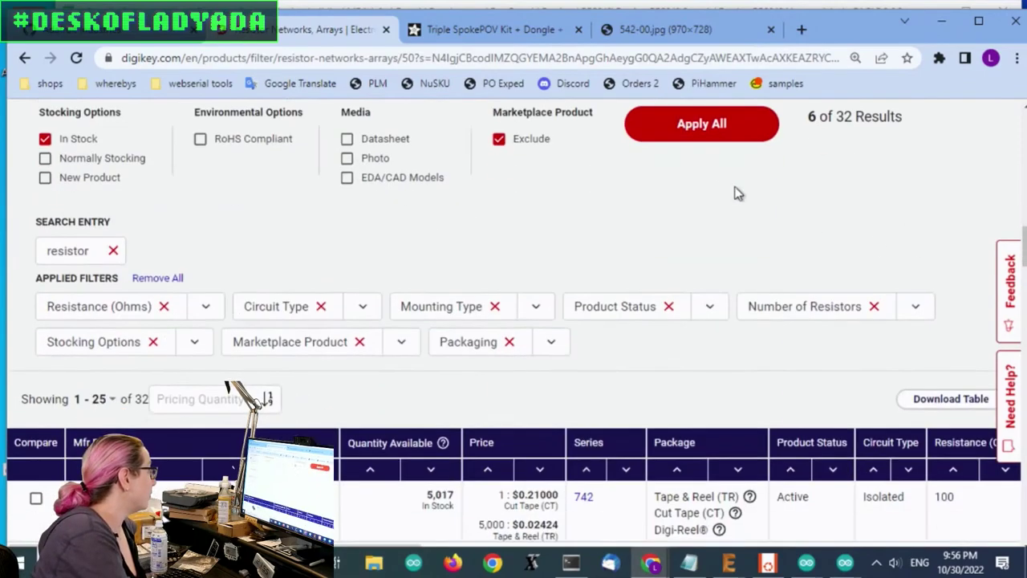
click(717, 133)
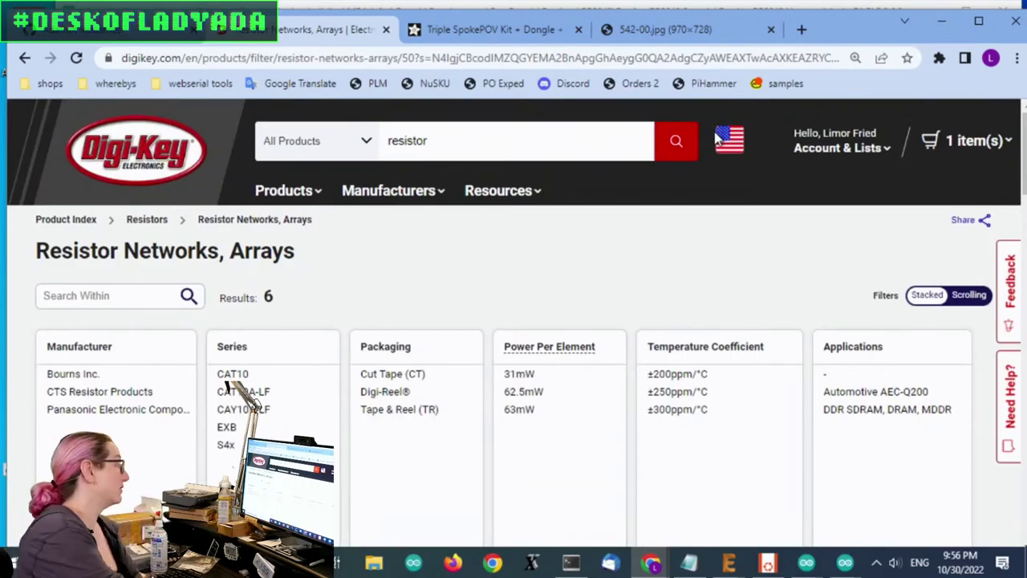
Sort the 0804 resistor arrays by price at a quantity of 10000
scroll(605, 297, down, 8)
scroll(618, 280, down, 4)
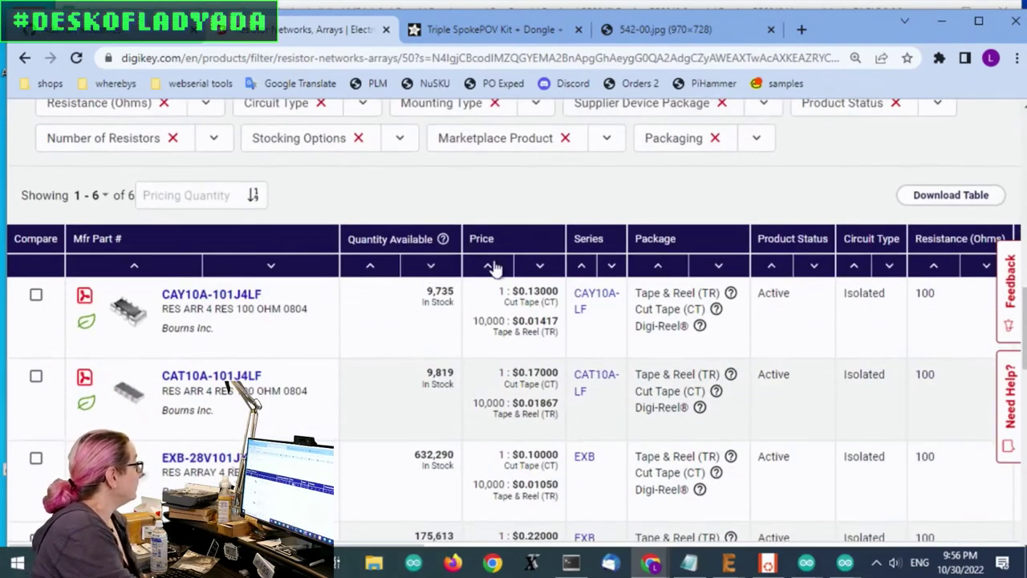
click(181, 205)
text(10000)
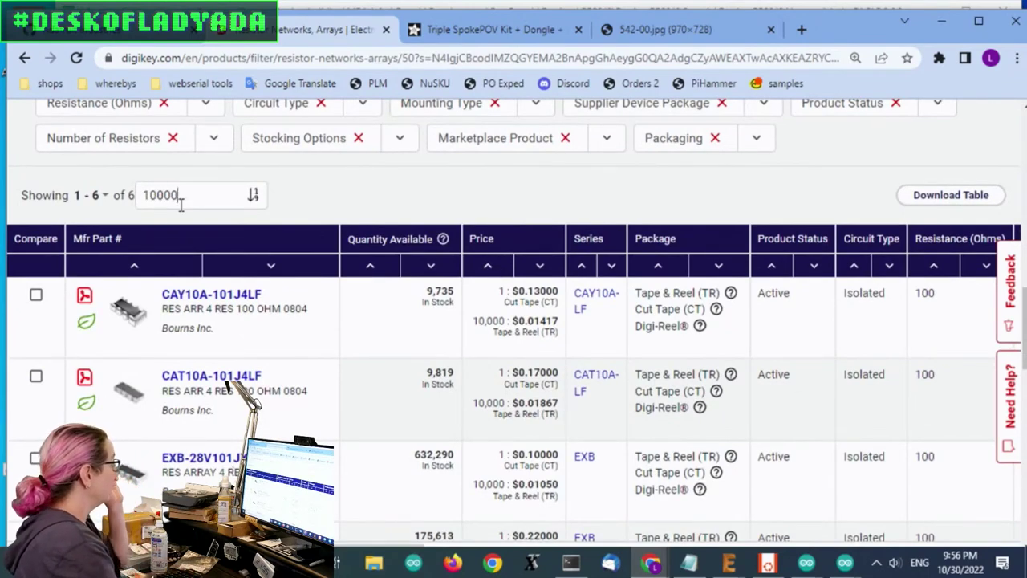
key(Return)
scroll(706, 248, down, 10)
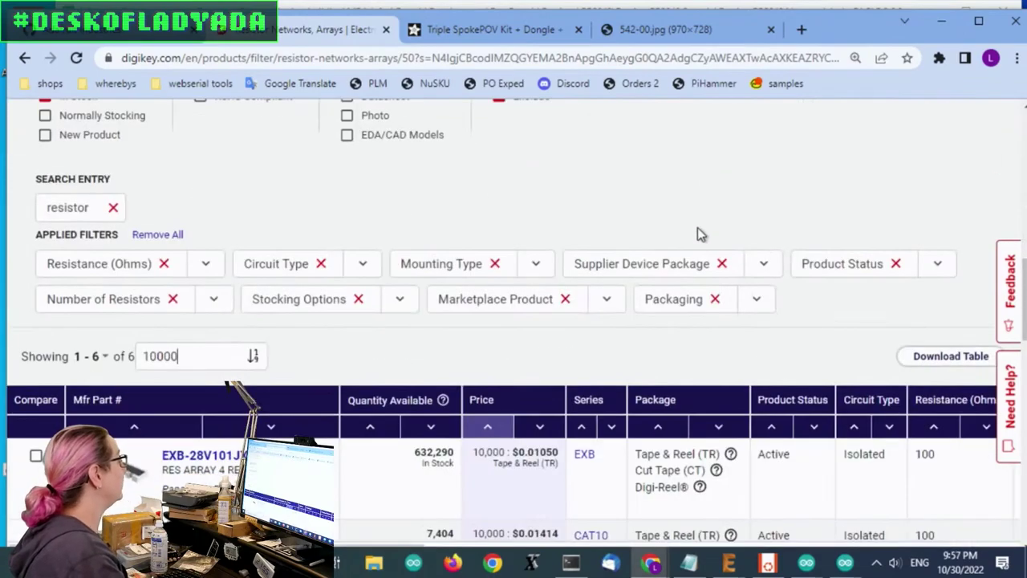
Compare the attributes of the priced arrays, open the Panasonic EXB-28V101JX product page and review its price breaks and description
scroll(698, 233, down, 3)
mouse_move(148, 227)
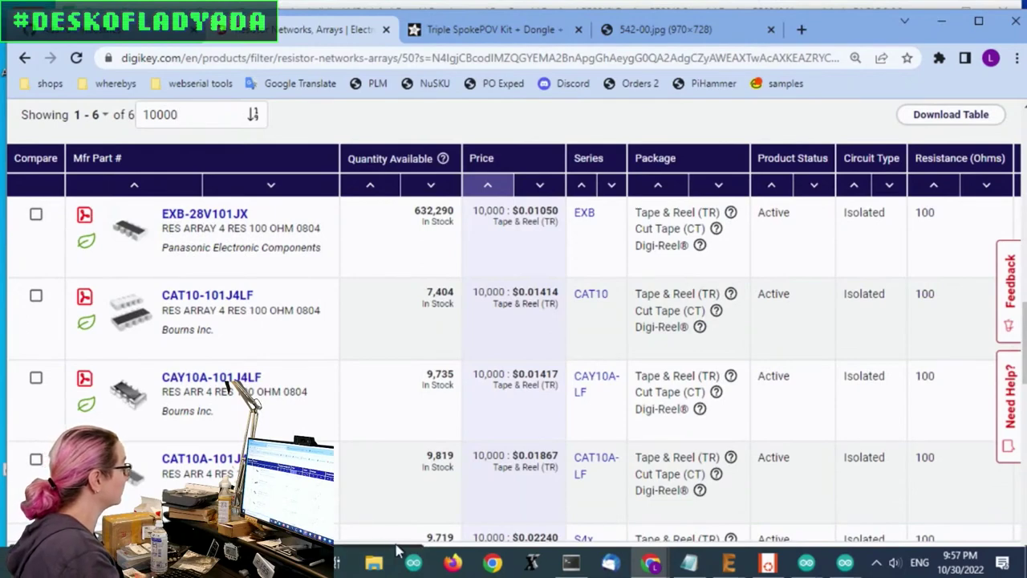
scroll(415, 550, right, 1)
scroll(415, 550, right, 5)
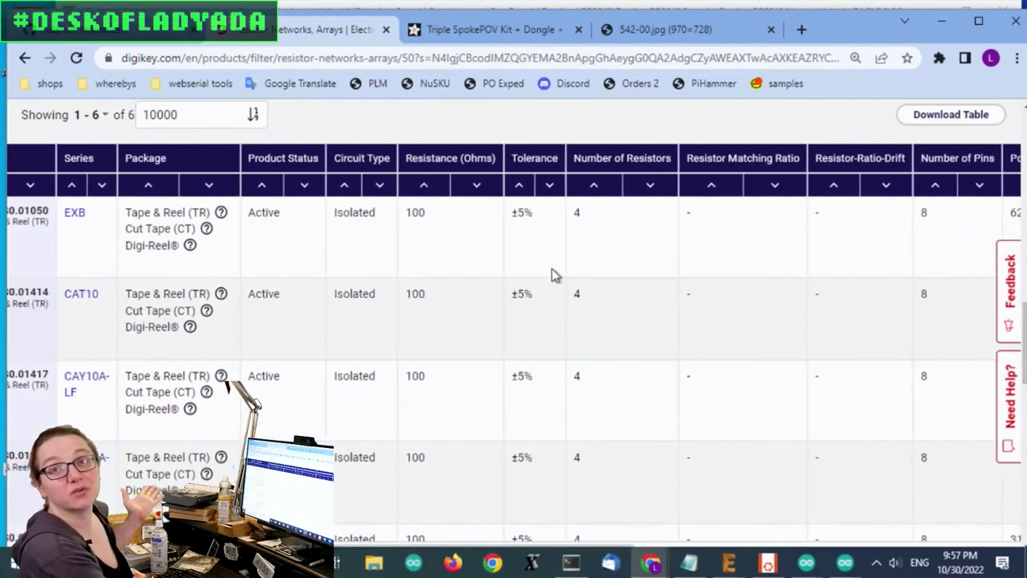
click(178, 114)
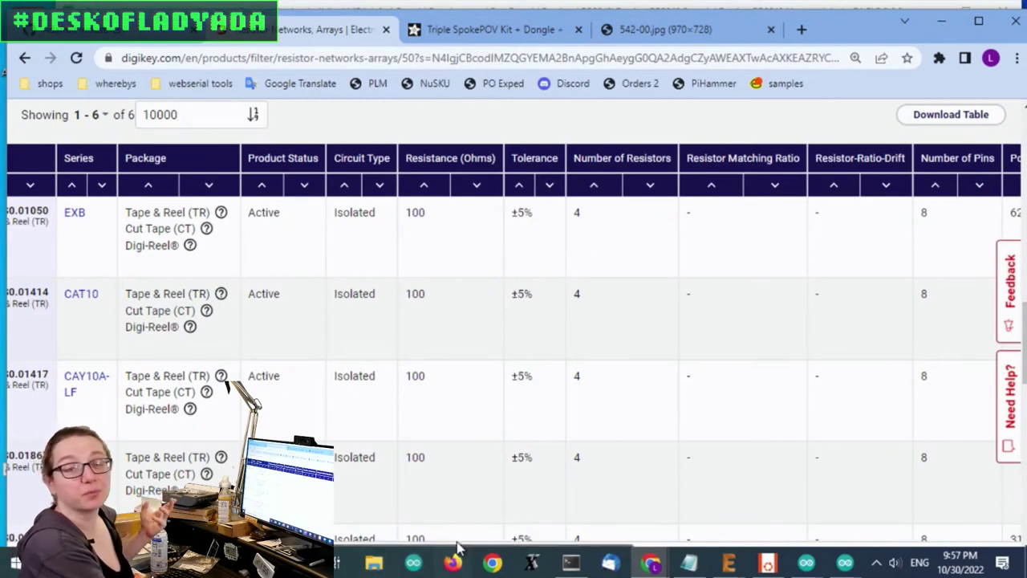
drag(963, 213, 128, 229)
click(129, 229)
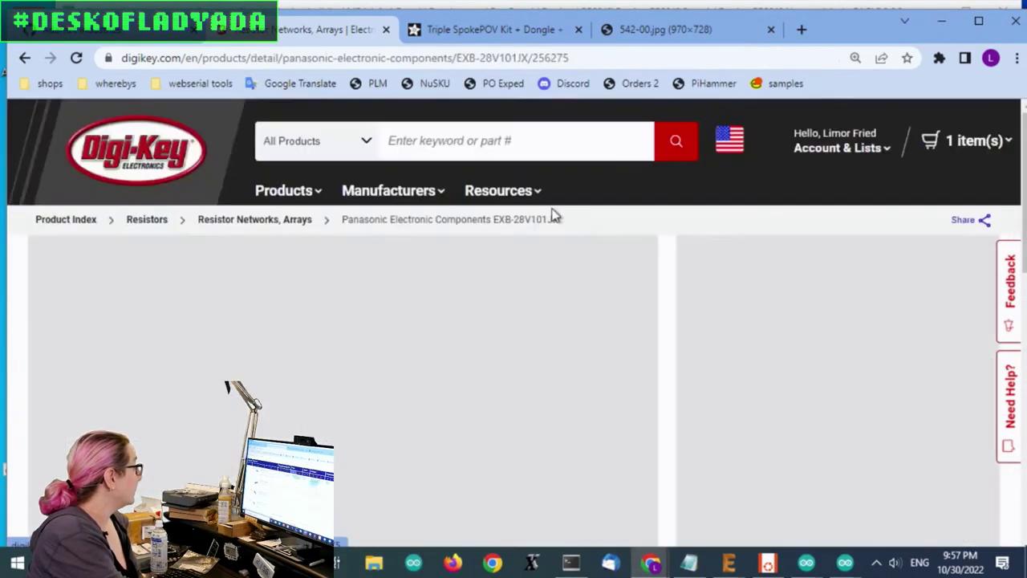
scroll(754, 241, down, 3)
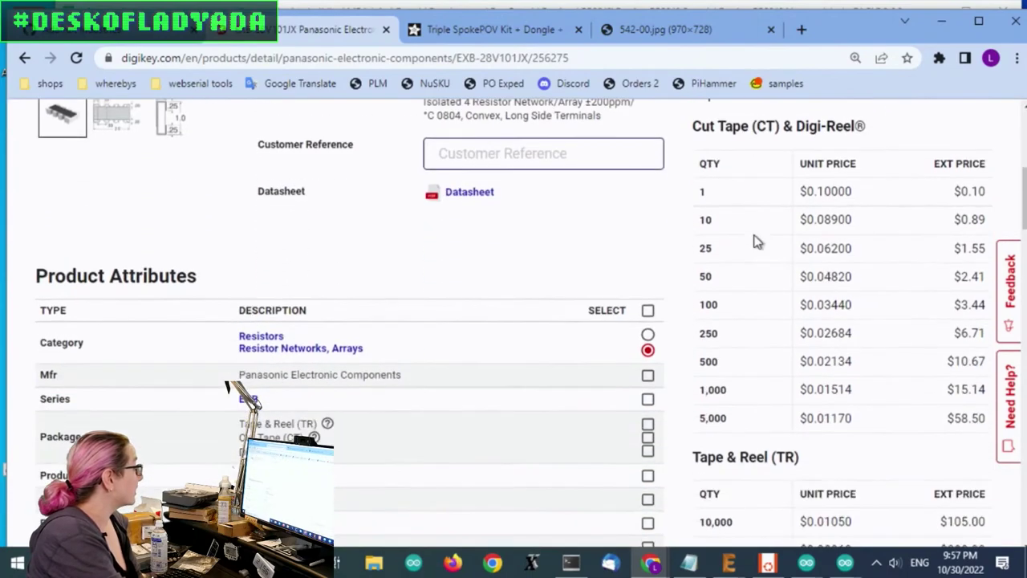
scroll(862, 415, up, 3)
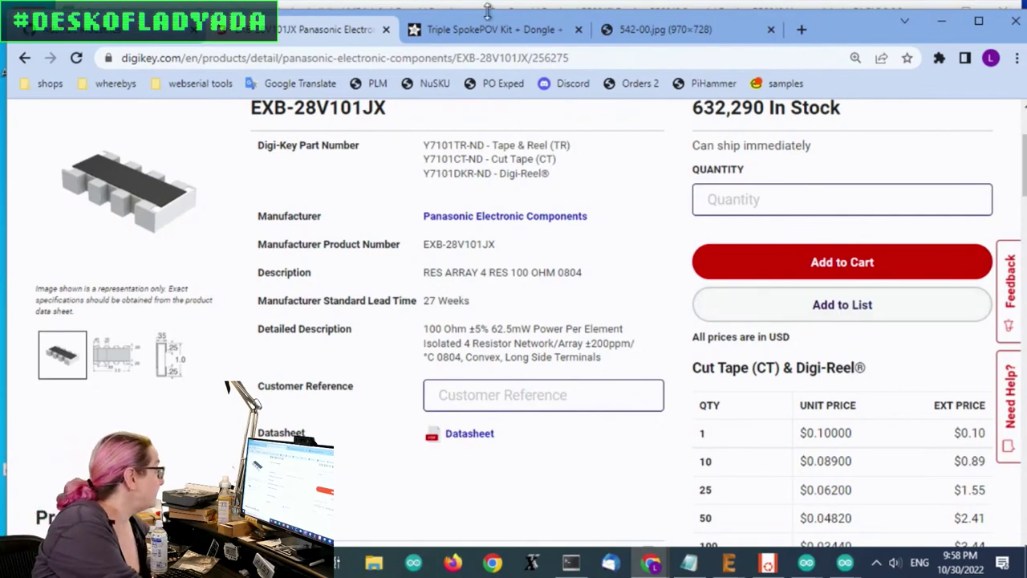
scroll(469, 249, up, 1)
scroll(470, 249, up, 1)
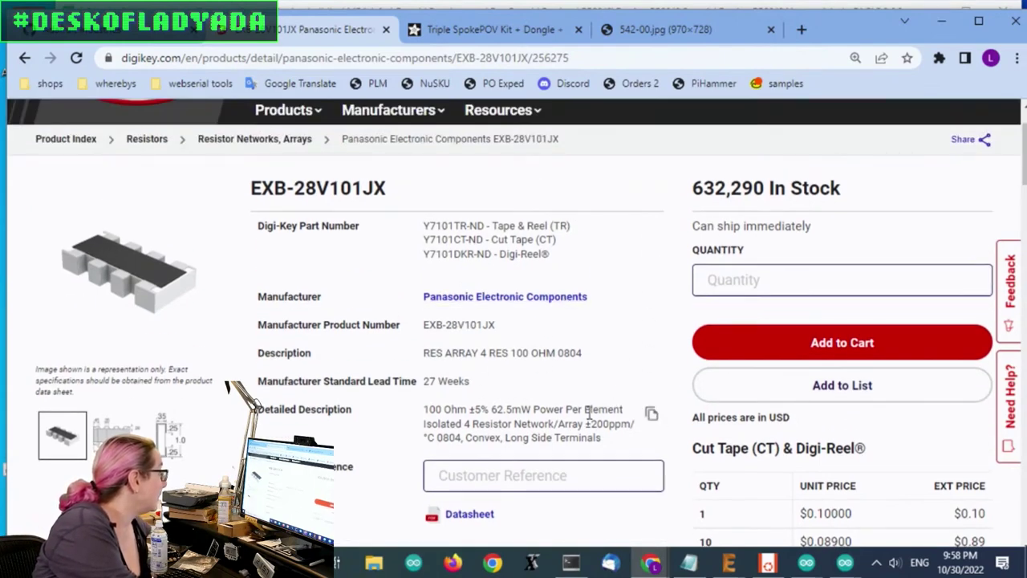
Switch to the EAGLE board layout, examine the resistor pack footprints beside the chip, and return to the EXB-28V101JX product page
mouse_move(728, 562)
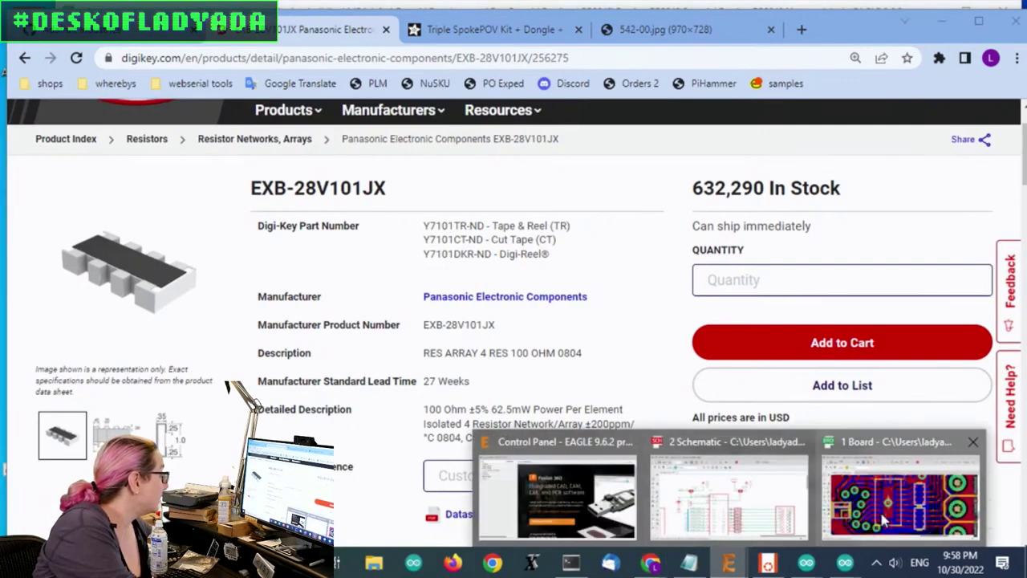
click(885, 517)
scroll(703, 291, down, 3)
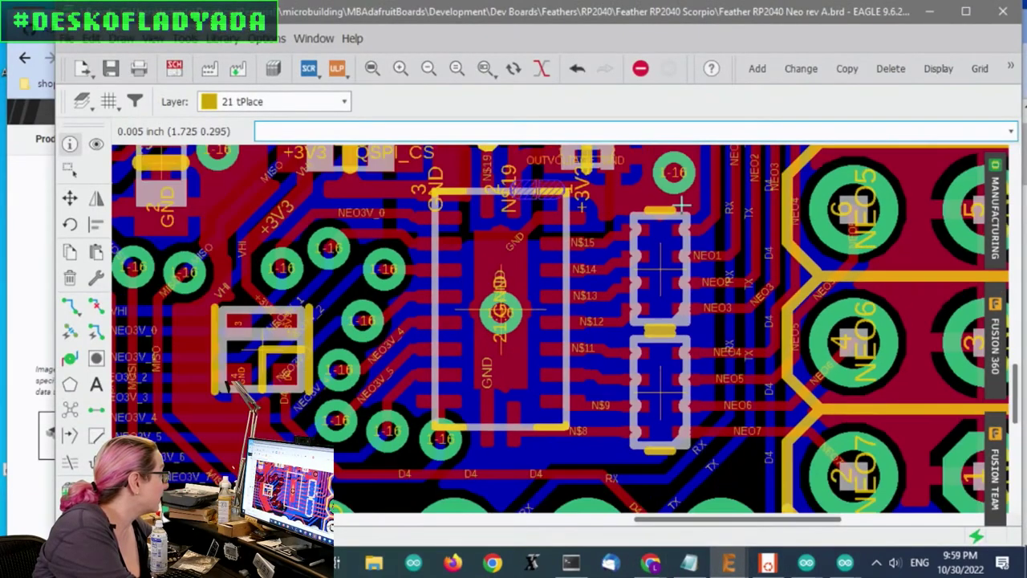
click(931, 12)
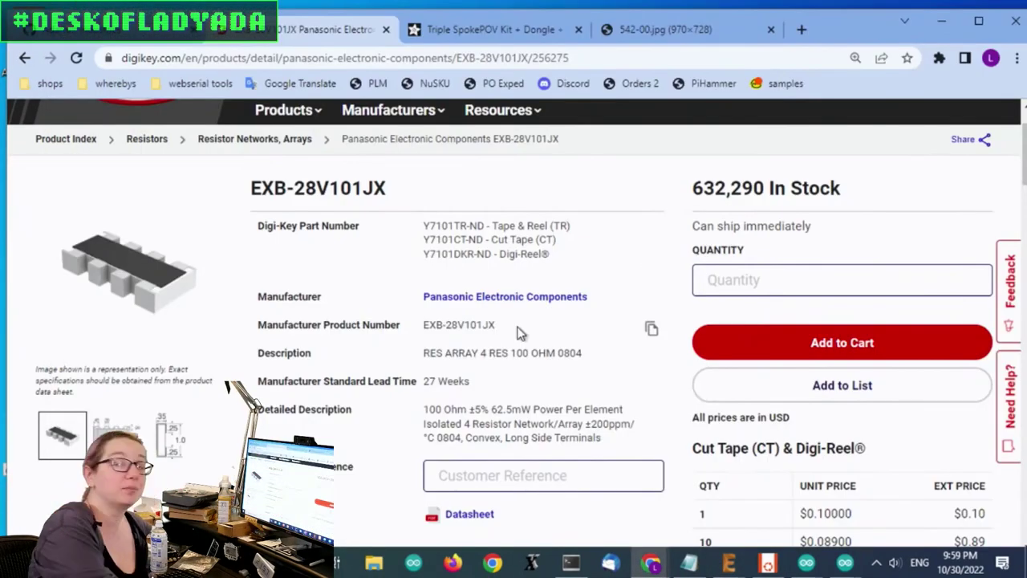